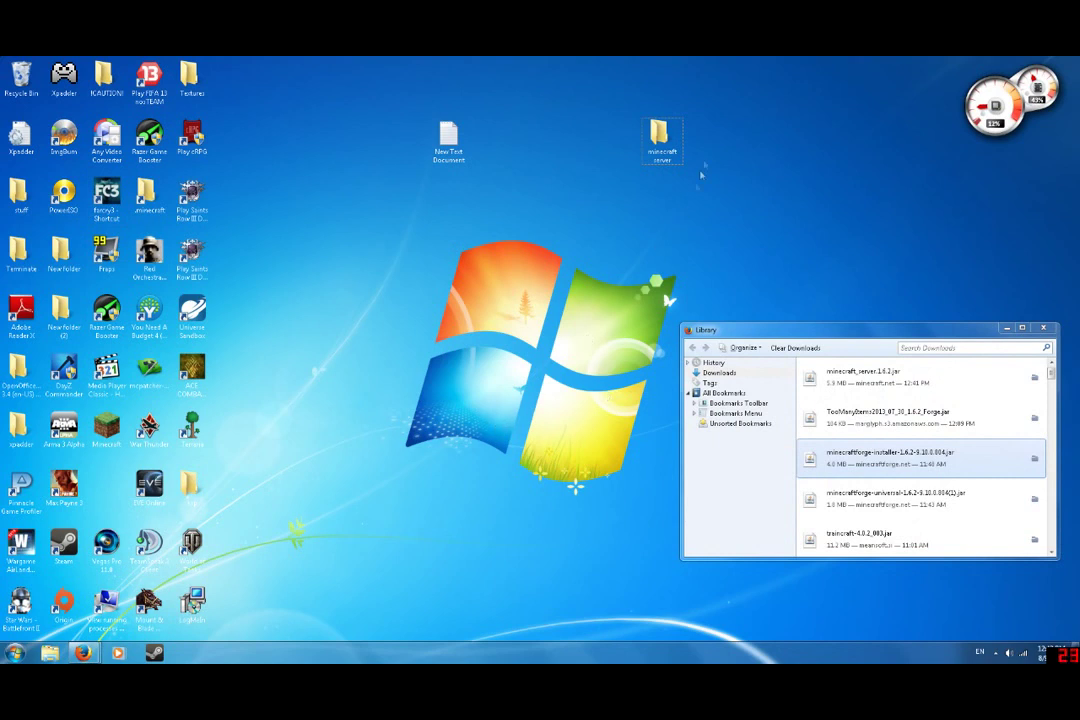
# Step: Copy the downloaded minecraft_server.1.6.2.jar into the minecraft server folder on the desktop
pyautogui.doubleClick(663, 140)
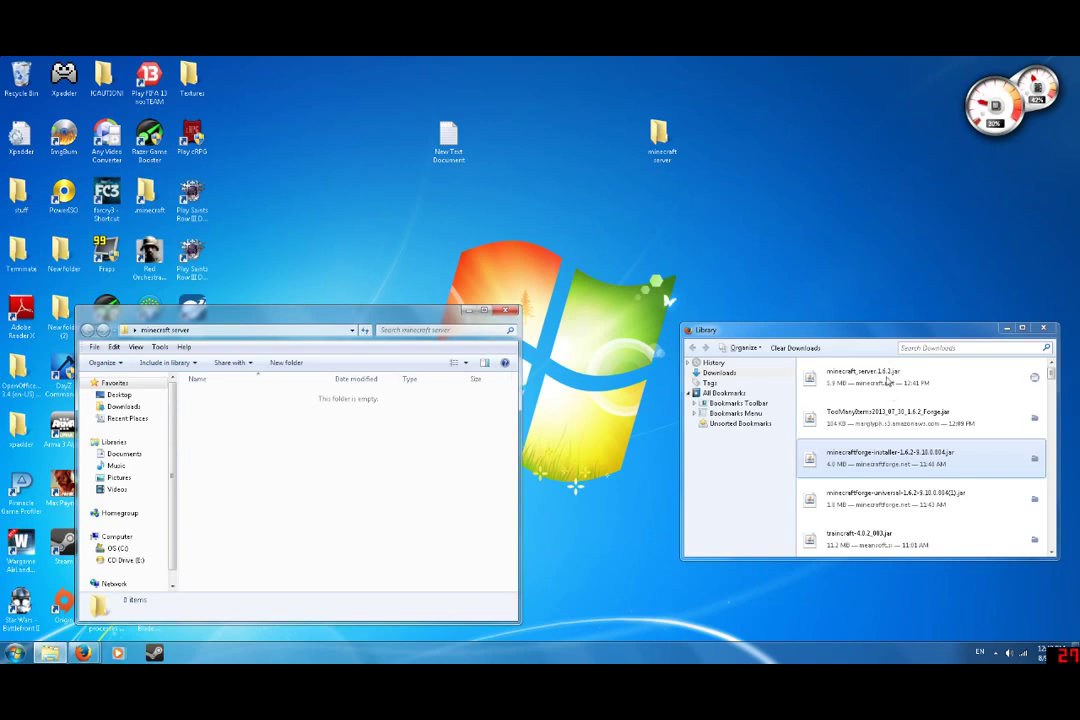
pyautogui.click(886, 380)
pyautogui.moveTo(882, 378); pyautogui.dragTo(275, 420)
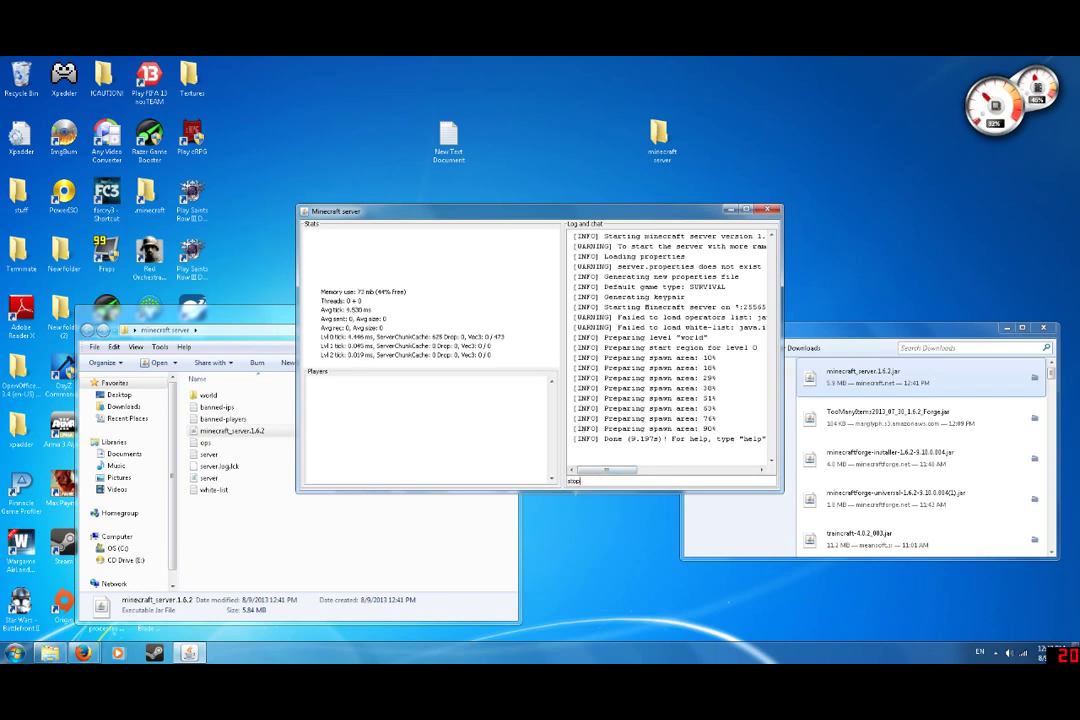
# Step: Shut down the running Minecraft server with the stop command
pyautogui.press('Return')
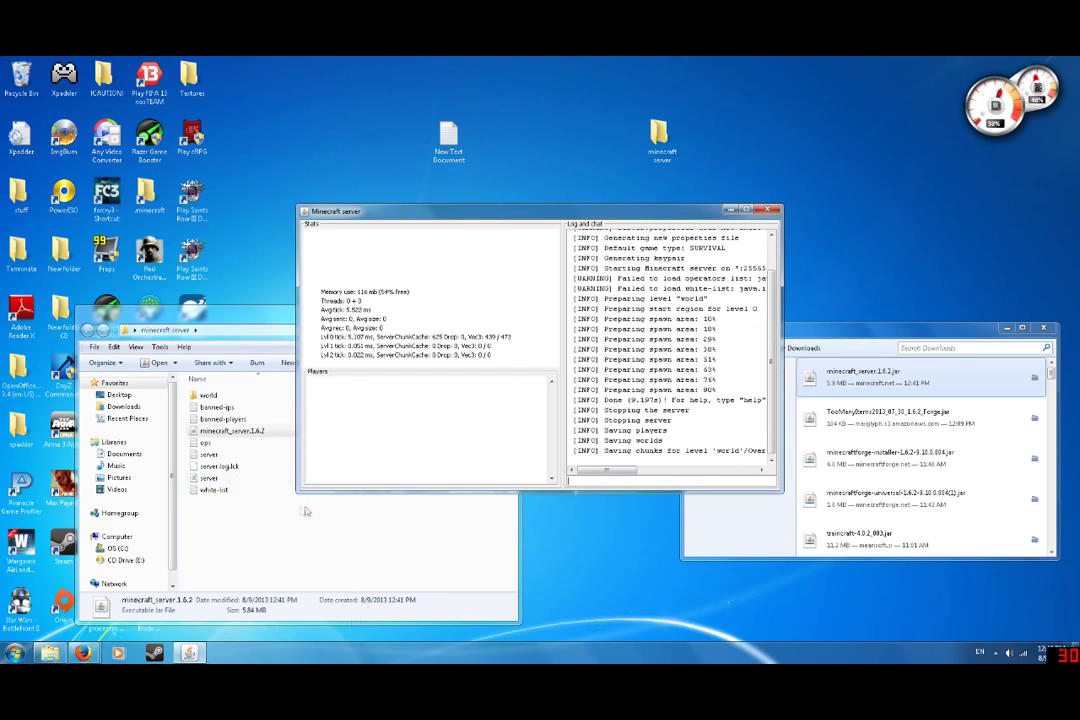
pyautogui.moveTo(190, 654)
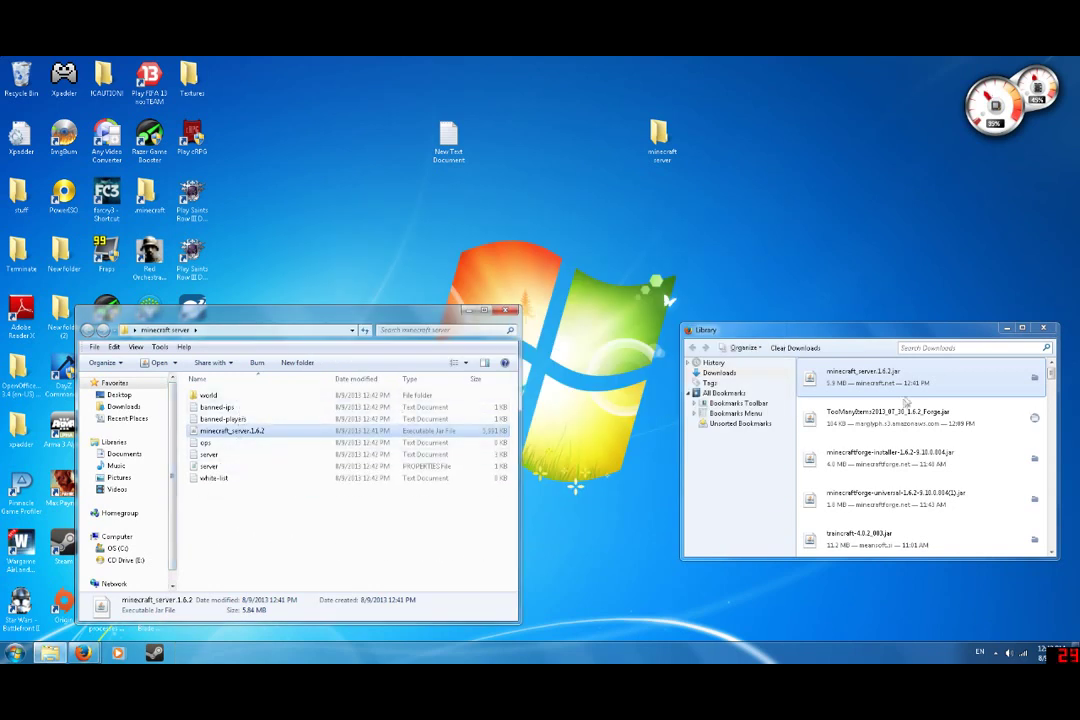
# Step: Run the downloaded Forge 1.6.2 installer with the Install server option, targeting the desktop's minecraft server folder
pyautogui.click(903, 458)
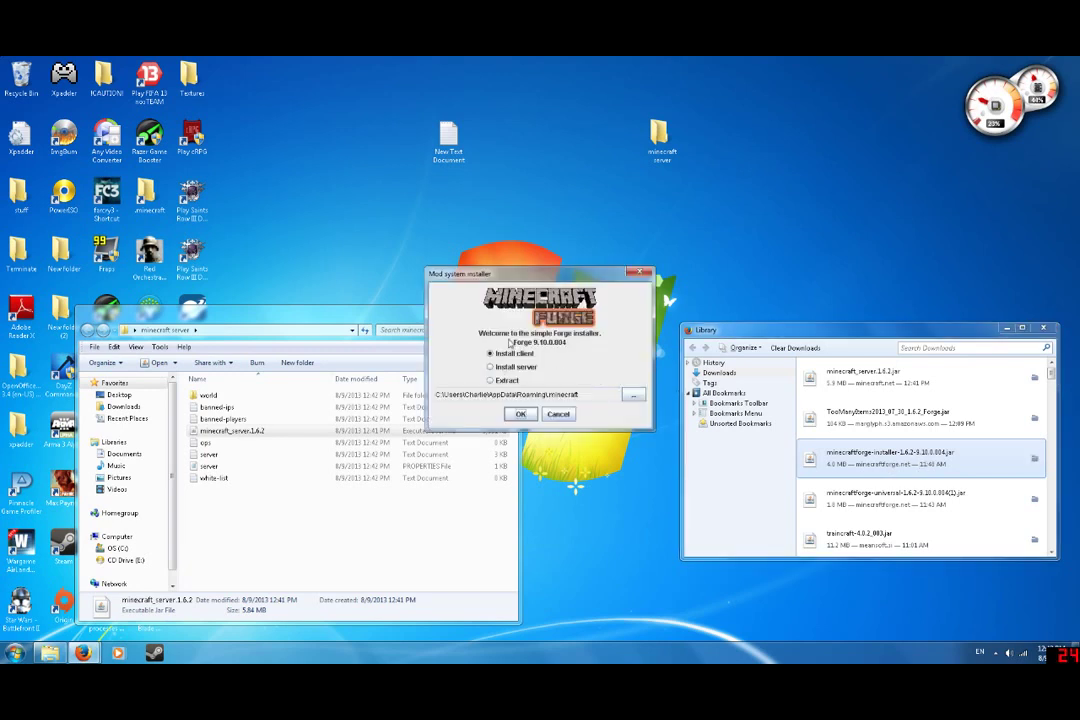
pyautogui.click(491, 367)
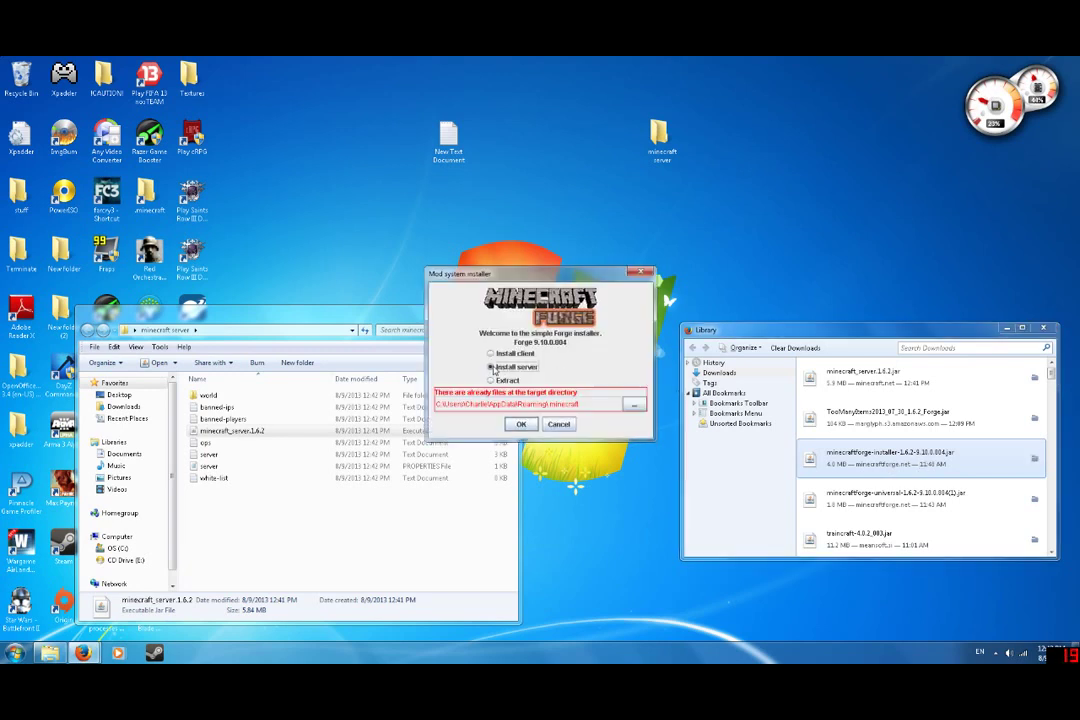
pyautogui.click(632, 405)
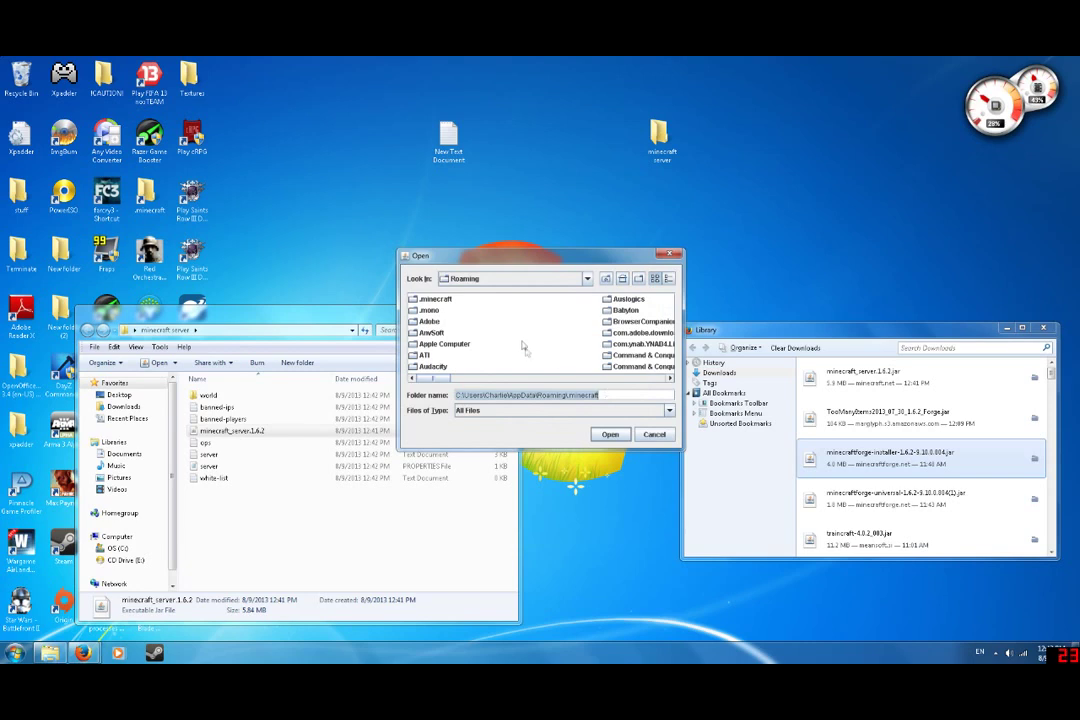
pyautogui.click(587, 278)
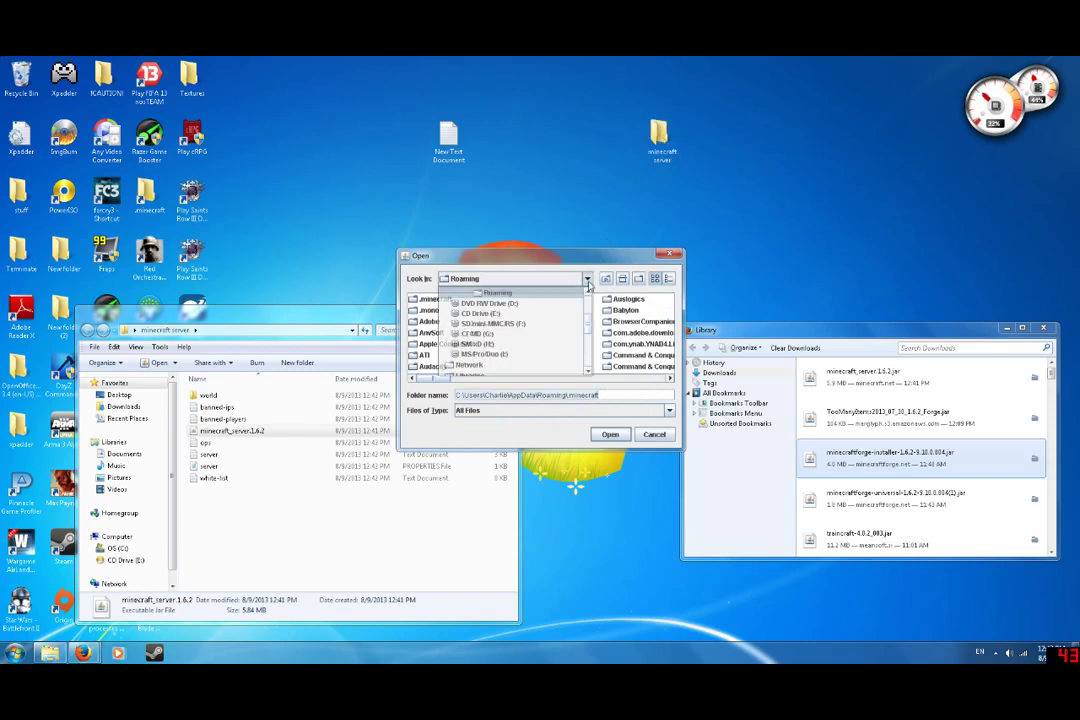
pyautogui.scroll(-3, 534, 322)
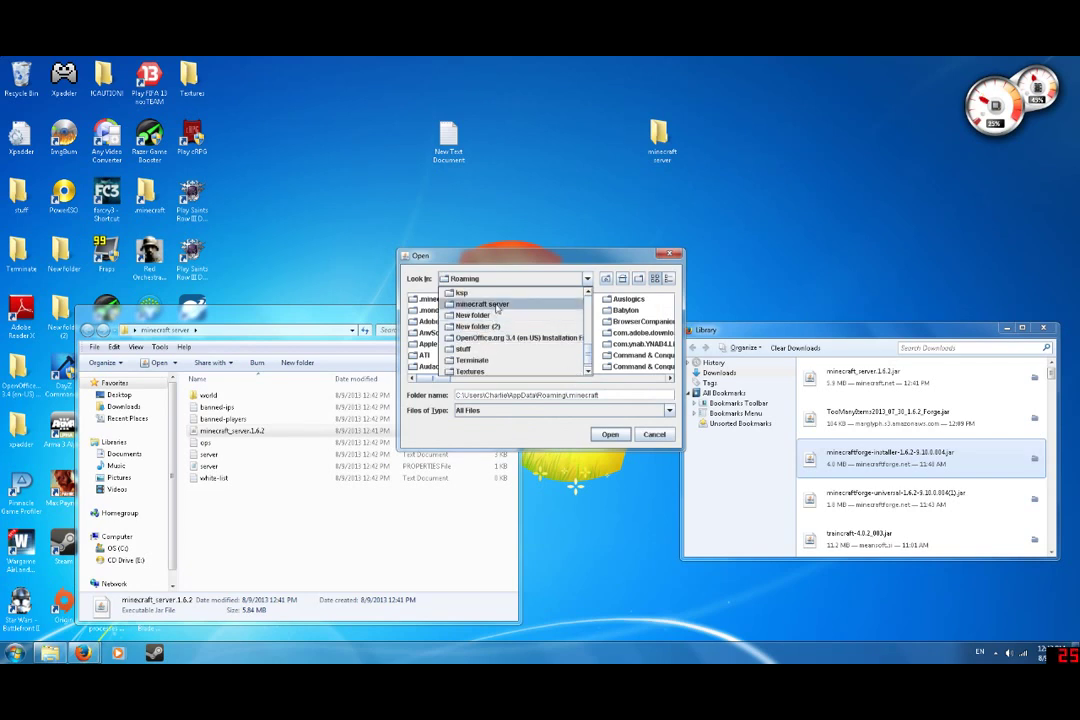
pyautogui.click(494, 305)
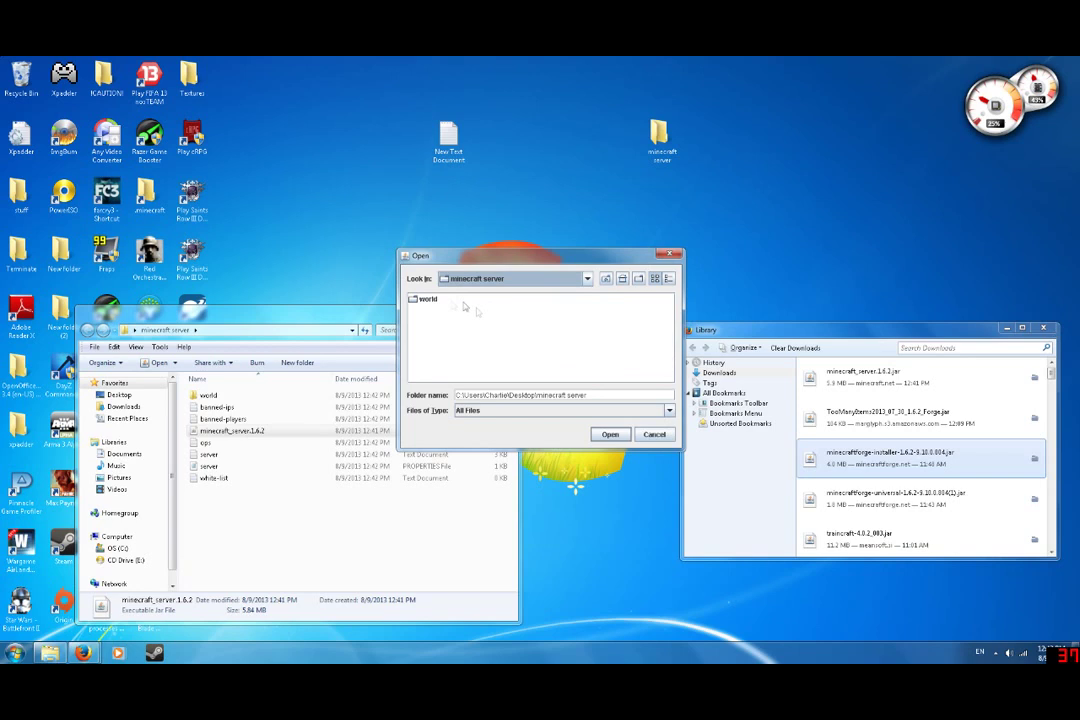
pyautogui.click(610, 435)
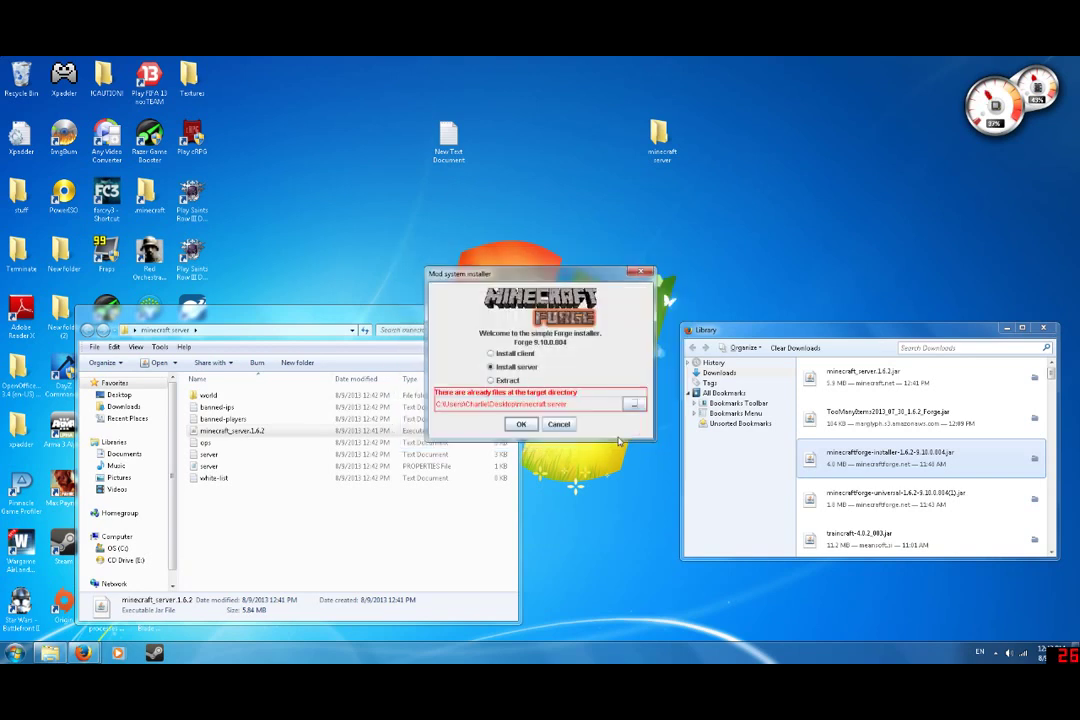
pyautogui.click(521, 425)
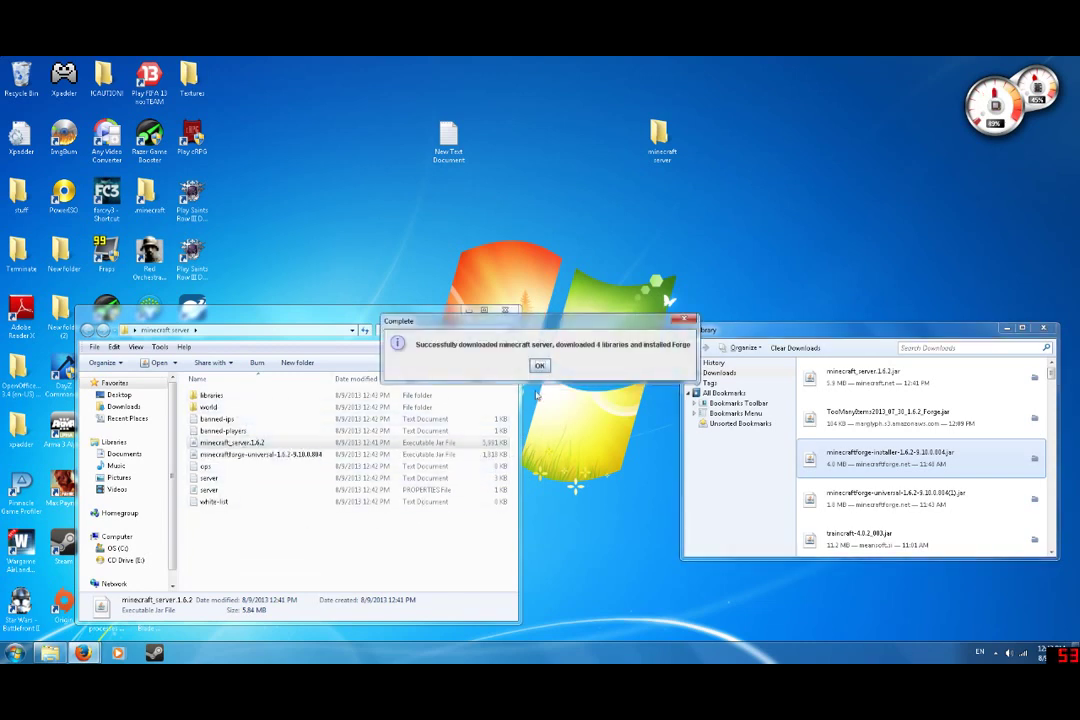
pyautogui.click(540, 366)
# Step: Start the server from minecraftforge-universal-1.6.2-9.10.0.804 in the minecraft server folder, then shut it down with the stop command
pyautogui.click(247, 455)
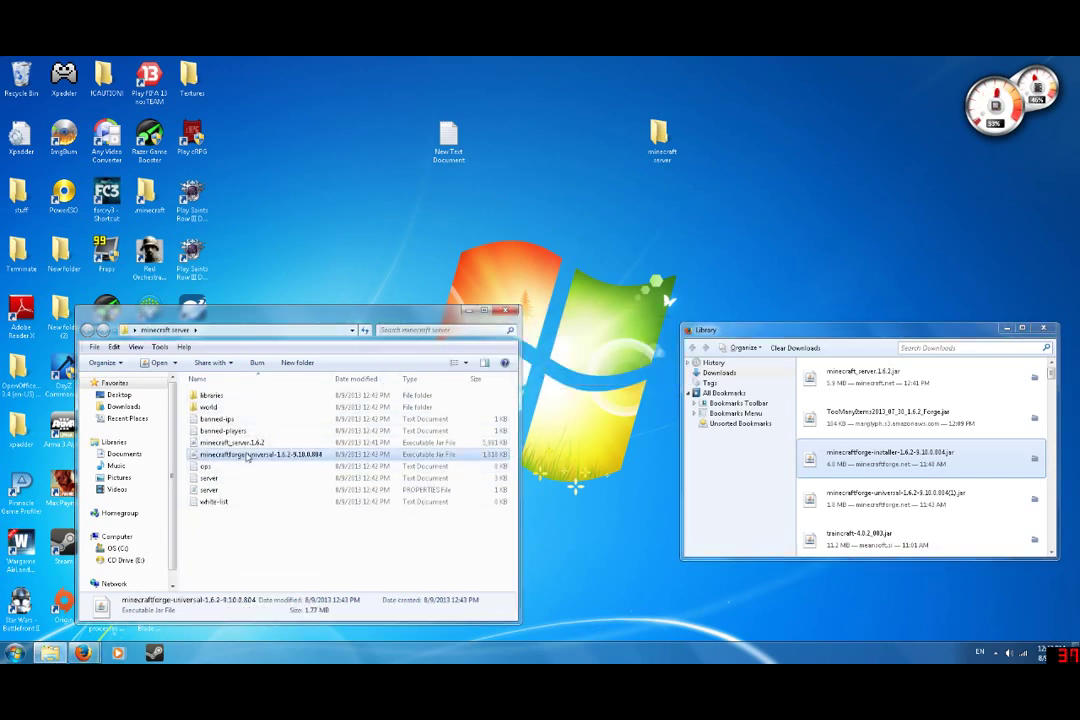
pyautogui.doubleClick(243, 457)
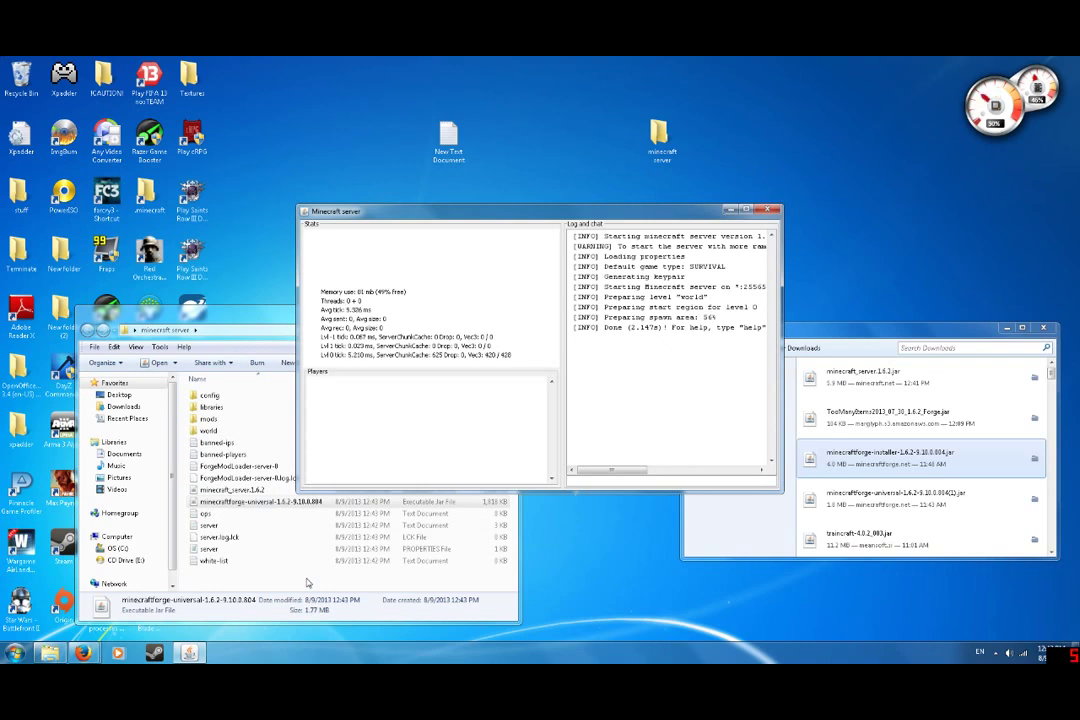
pyautogui.moveTo(639, 472)
pyautogui.mouseDown()
pyautogui.moveTo(735, 471)
pyautogui.moveTo(621, 481)
pyautogui.moveTo(649, 479)
pyautogui.moveTo(632, 478)
pyautogui.mouseUp()
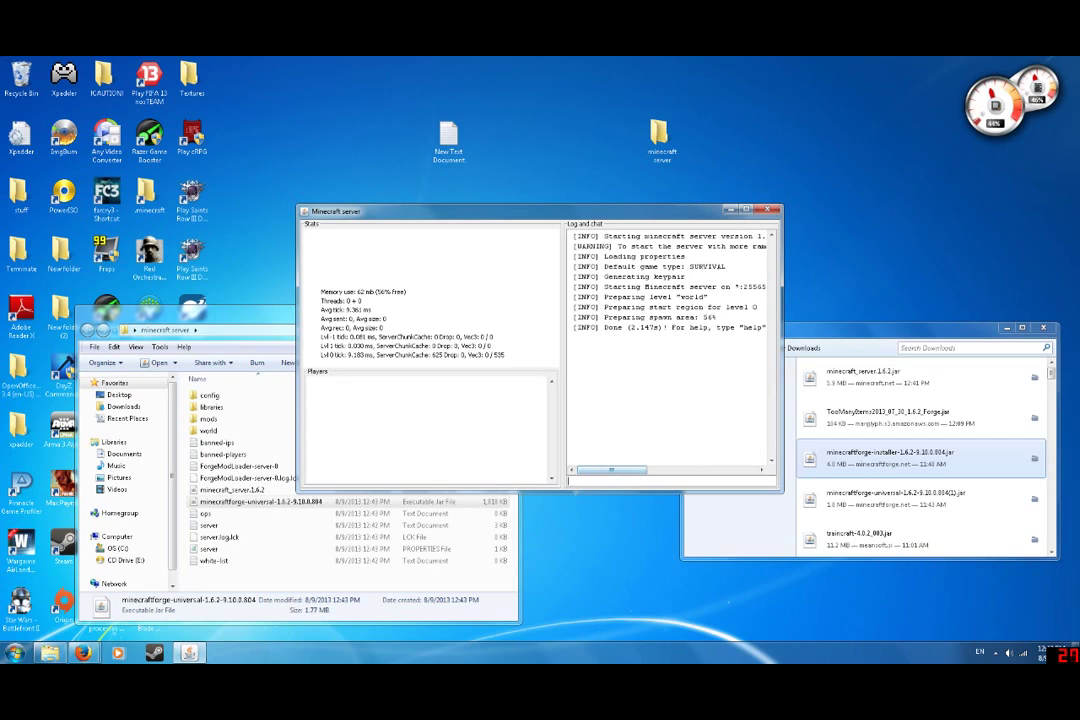
pyautogui.write('p')
pyautogui.press('Return')
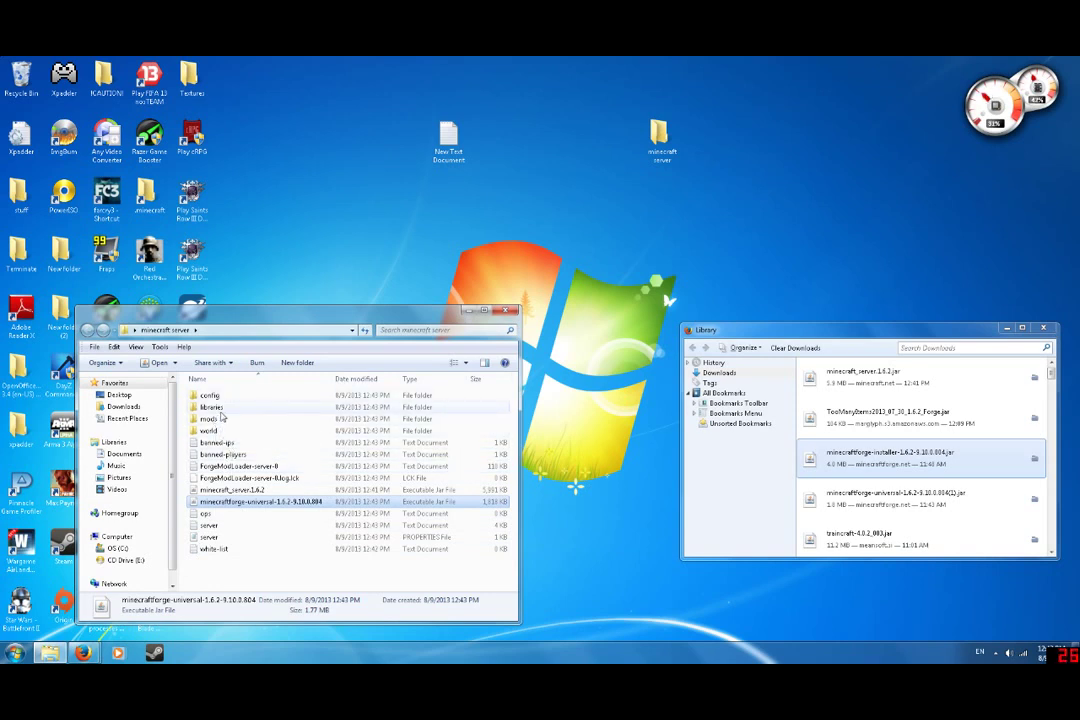
# Step: Look inside the mods folder of the minecraft server folder, then close the folder window
pyautogui.doubleClick(226, 418)
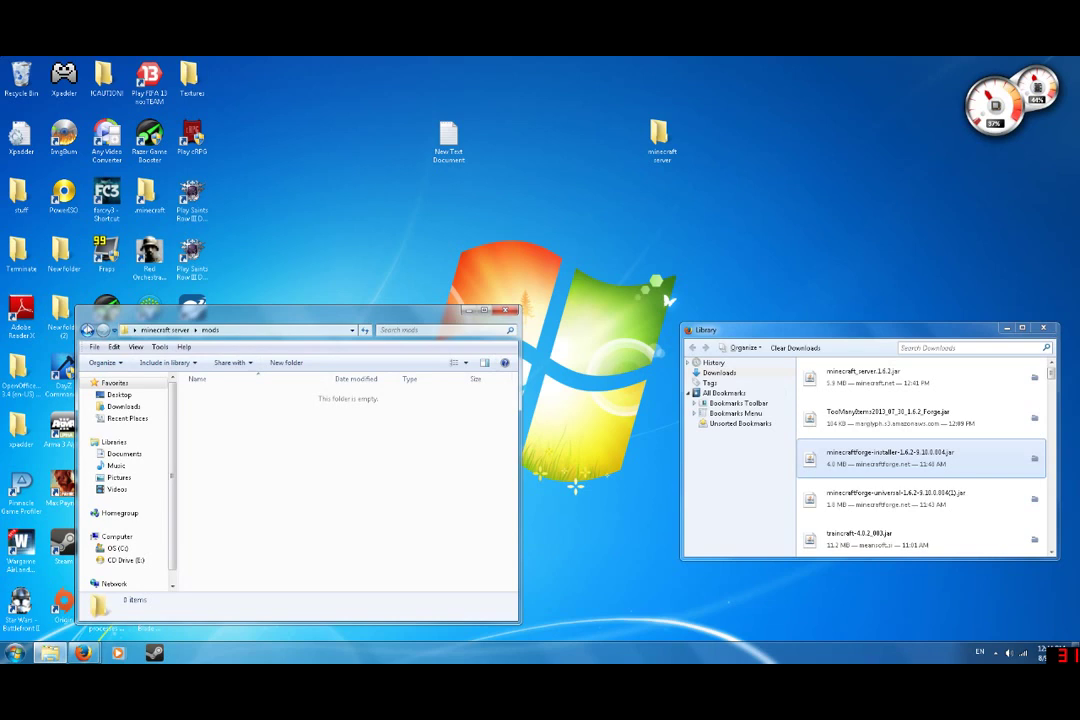
pyautogui.click(88, 330)
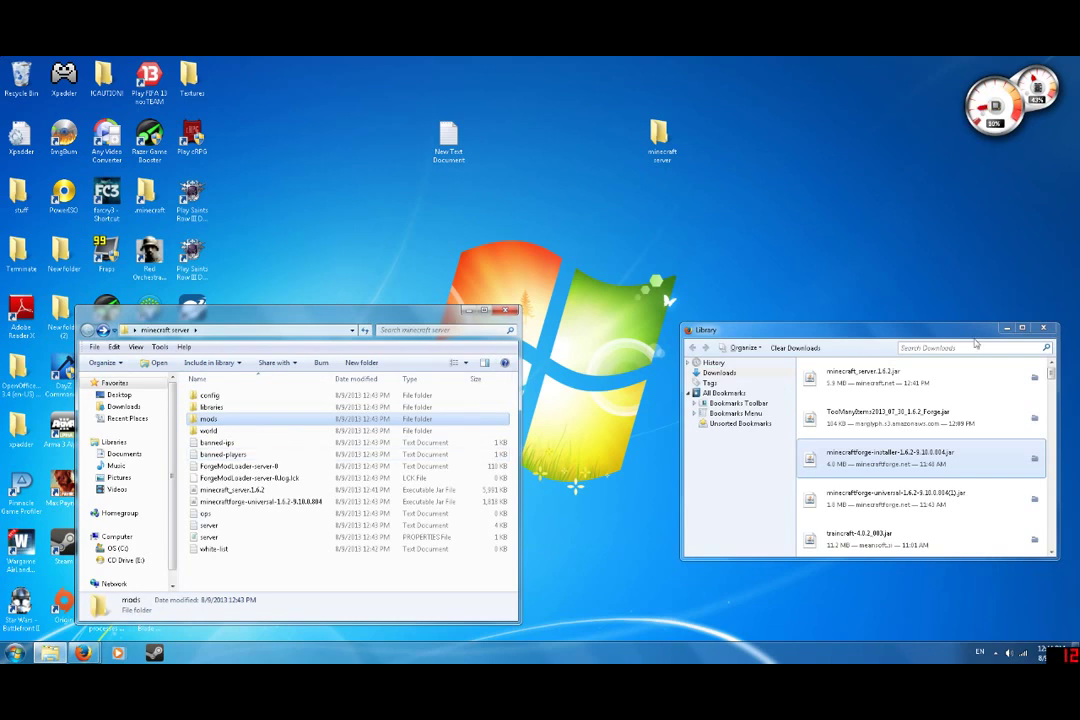
pyautogui.moveTo(345, 311); pyautogui.dragTo(478, 309)
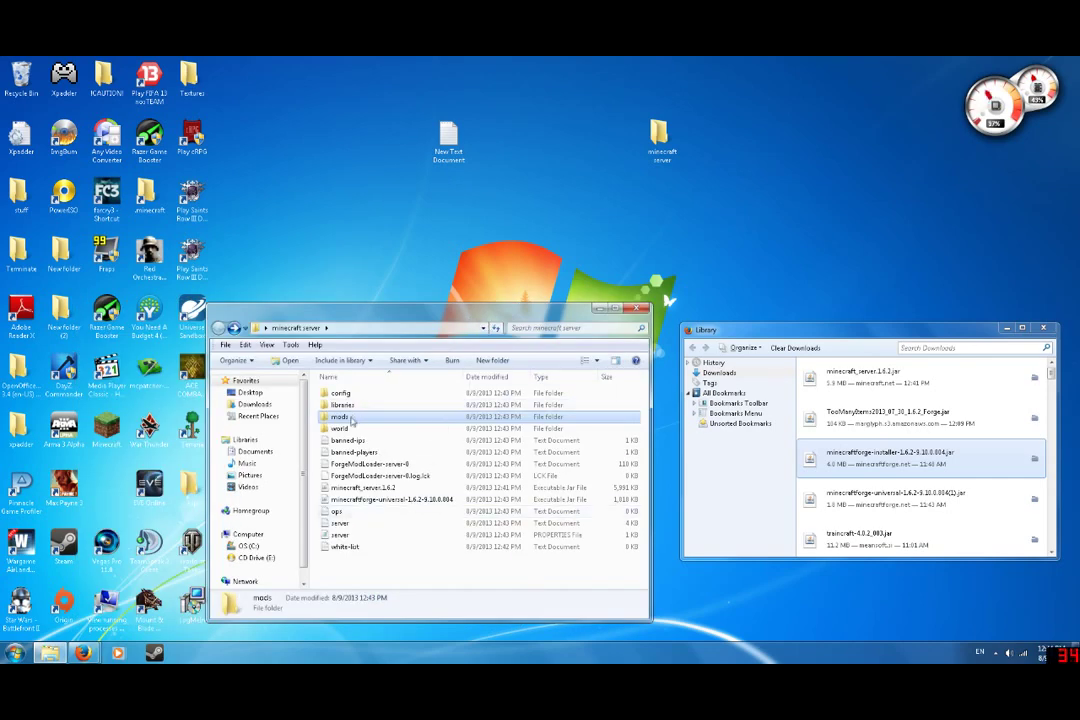
pyautogui.doubleClick(350, 421)
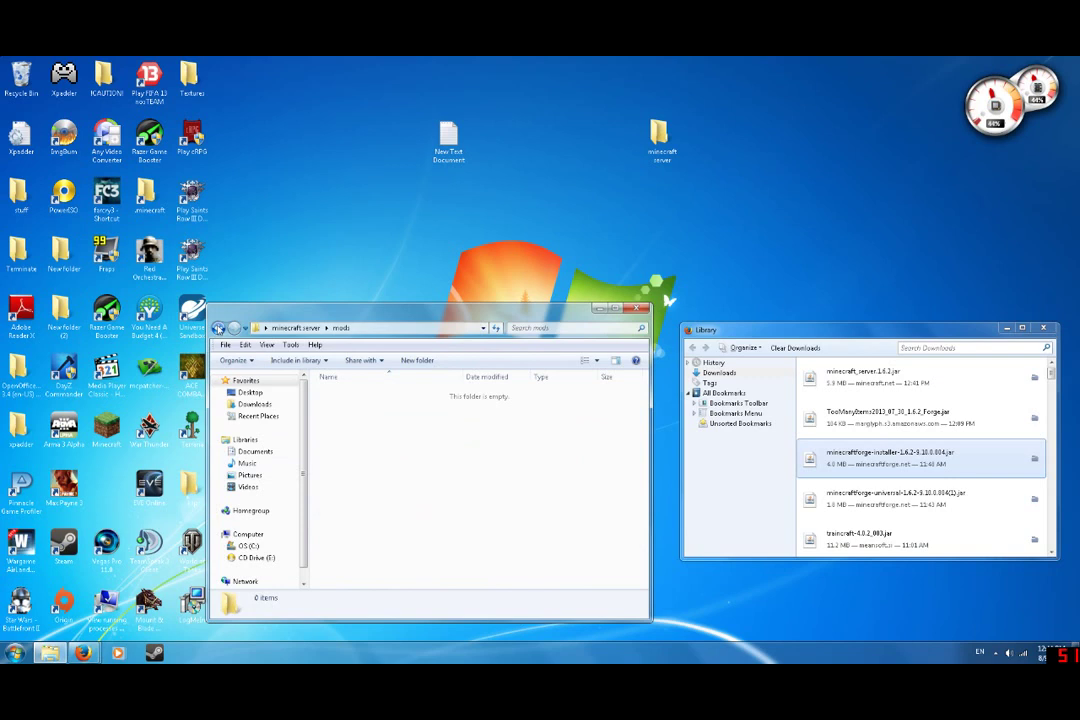
pyautogui.click(218, 329)
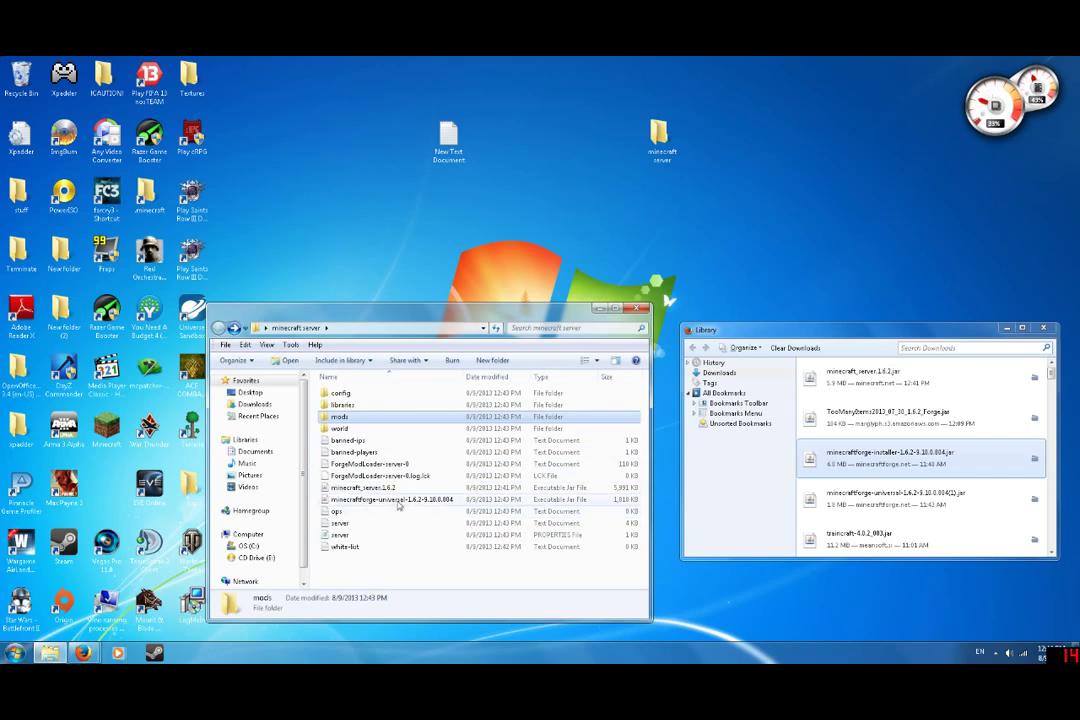
pyautogui.click(642, 308)
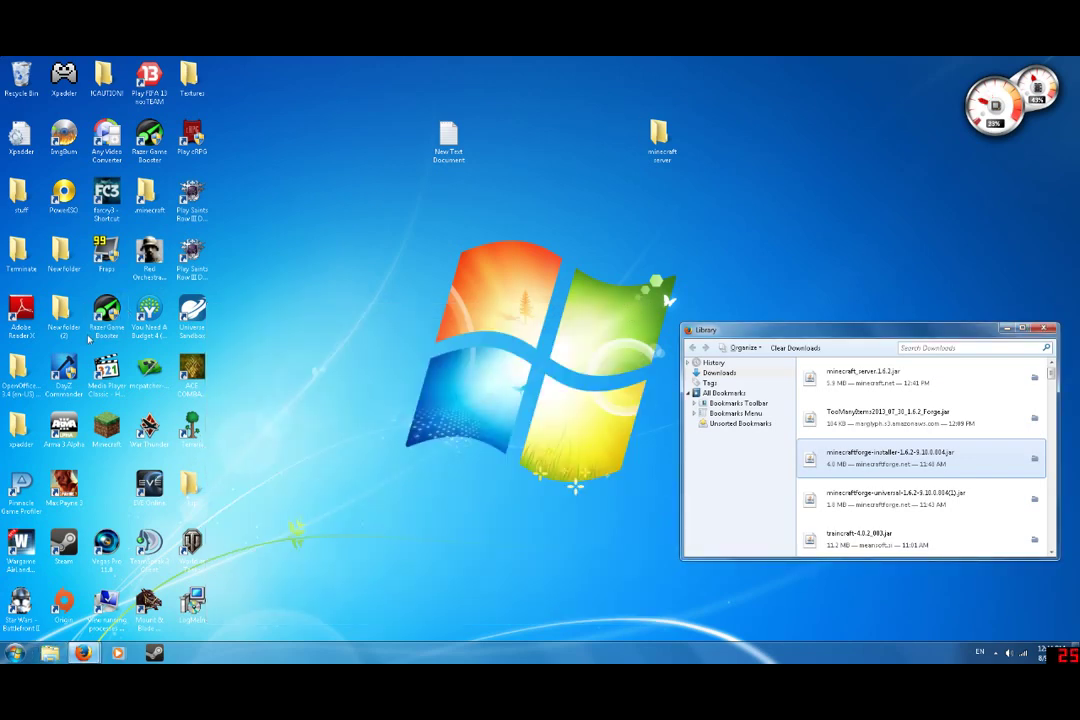
# Step: Start the prepared modded server from minecraftforge-universal-1.6.2-9.10.0.804 in the desktop's New folder (2)
pyautogui.doubleClick(86, 334)
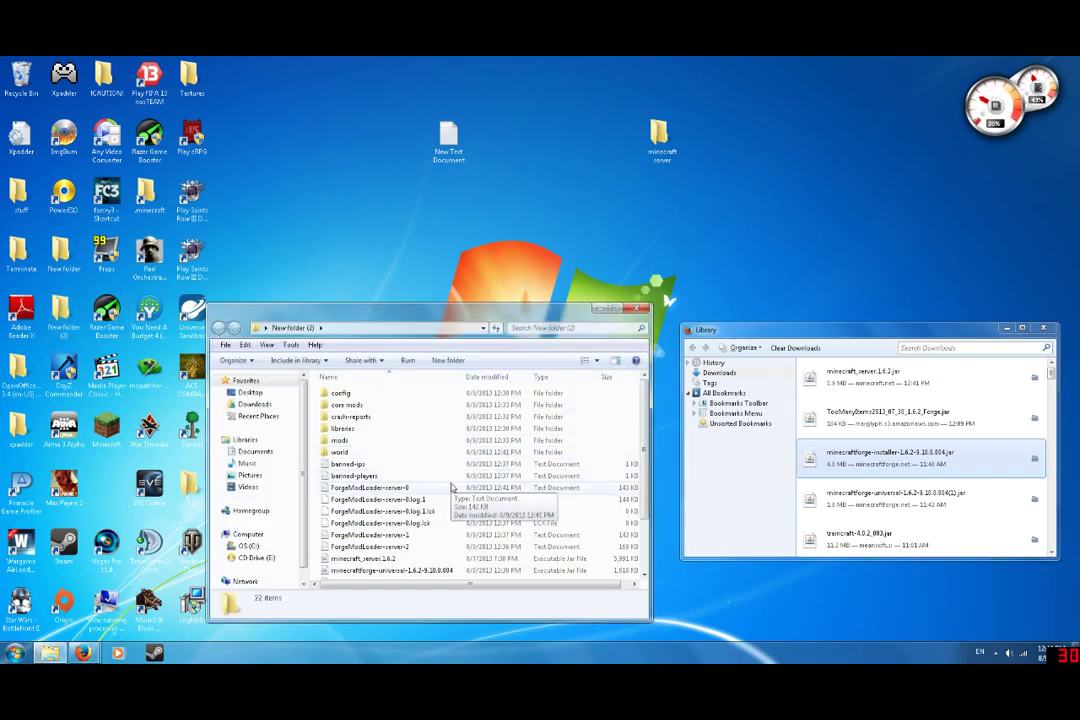
pyautogui.scroll(-2, 452, 487)
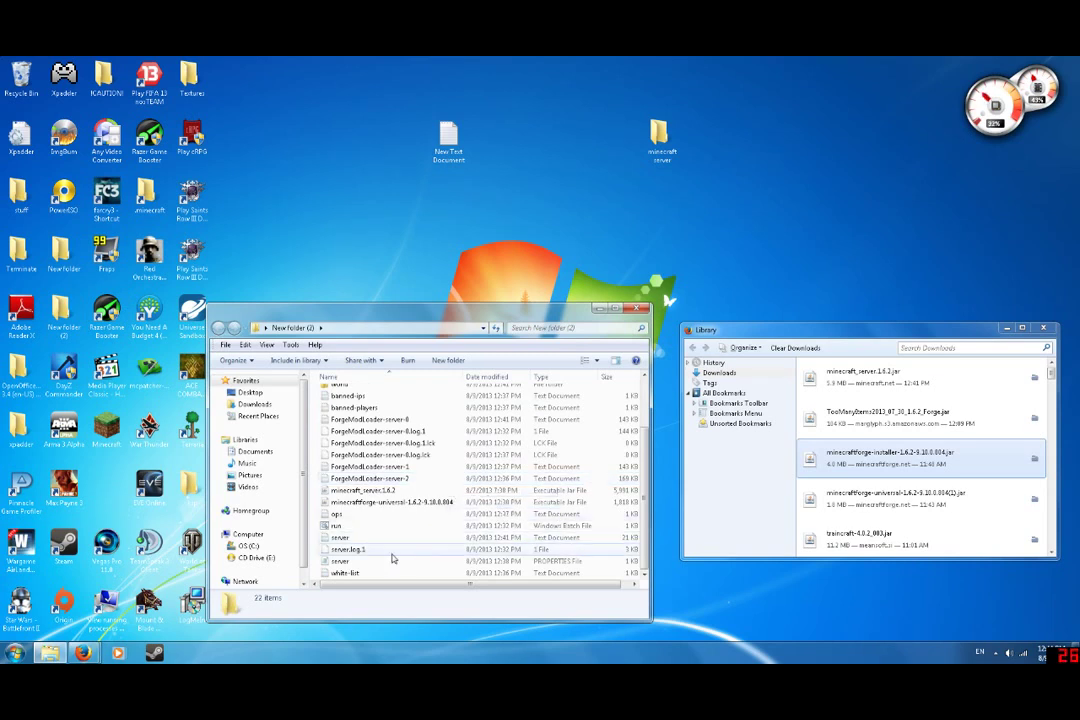
pyautogui.click(379, 506)
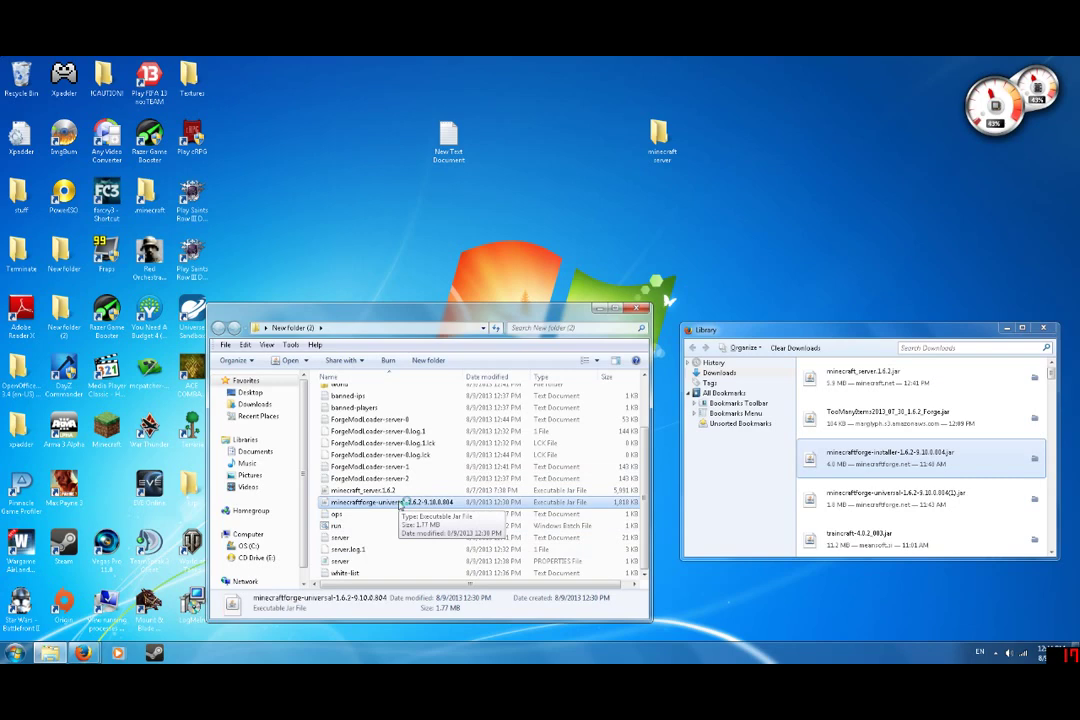
pyautogui.doubleClick(400, 503)
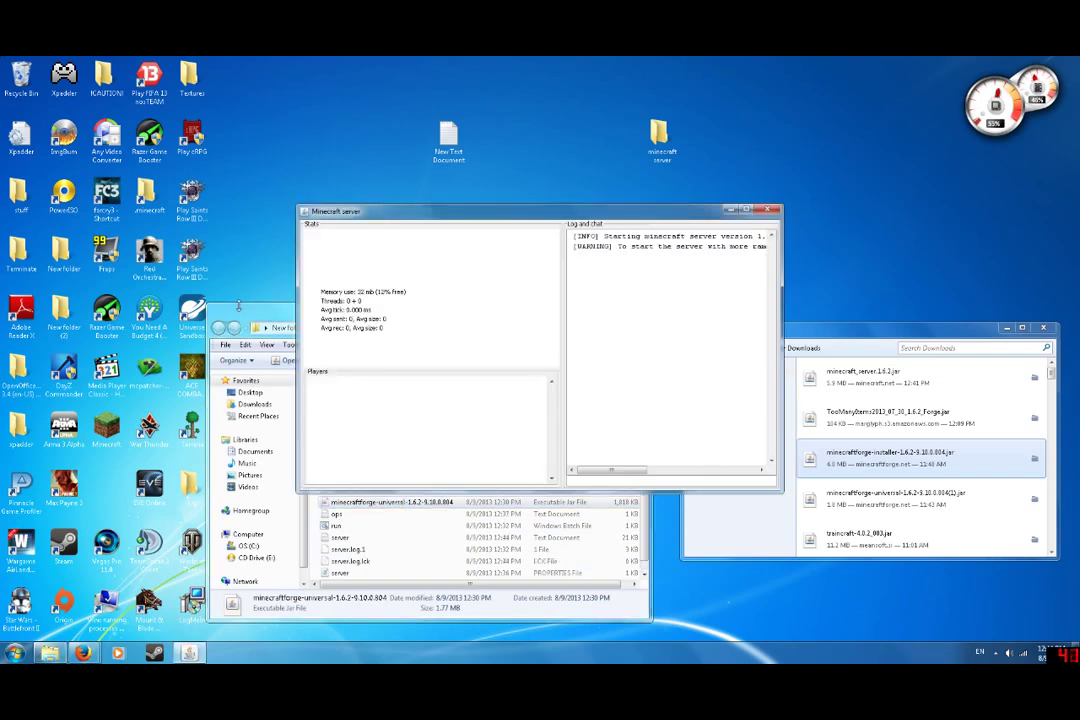
# Step: Examine the mods and core mods folders and the server files in New folder (2), then close the folder window
pyautogui.moveTo(605, 308); pyautogui.dragTo(492, 311)
pyautogui.scroll(3, 300, 440)
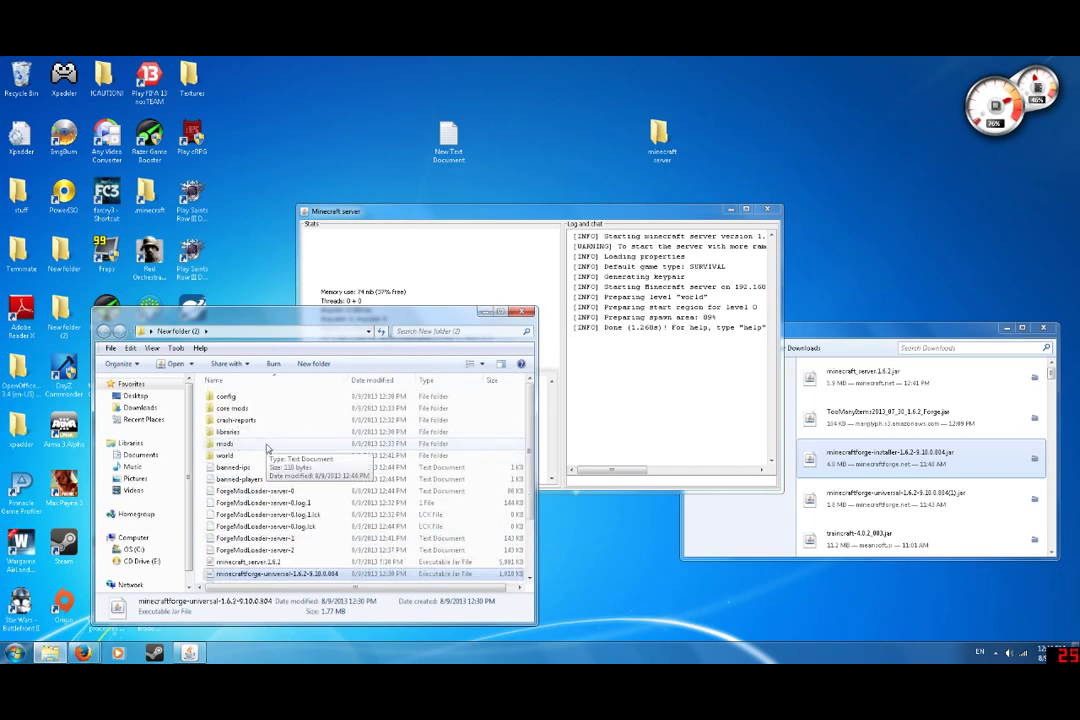
pyautogui.doubleClick(240, 429)
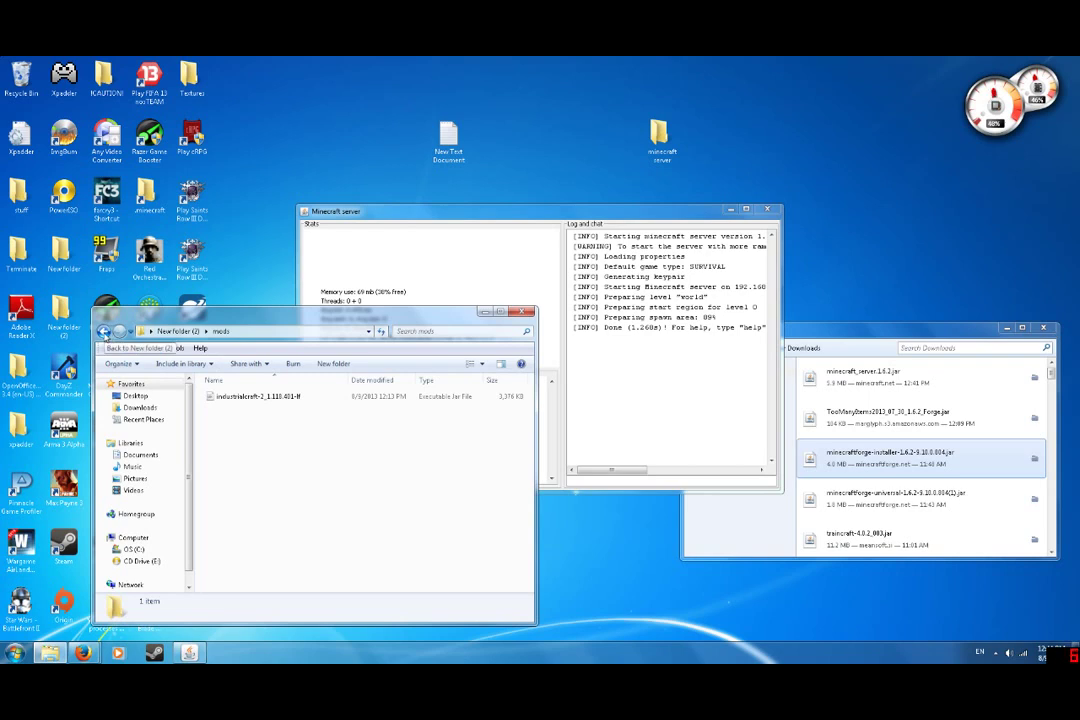
pyautogui.click(104, 332)
pyautogui.doubleClick(250, 407)
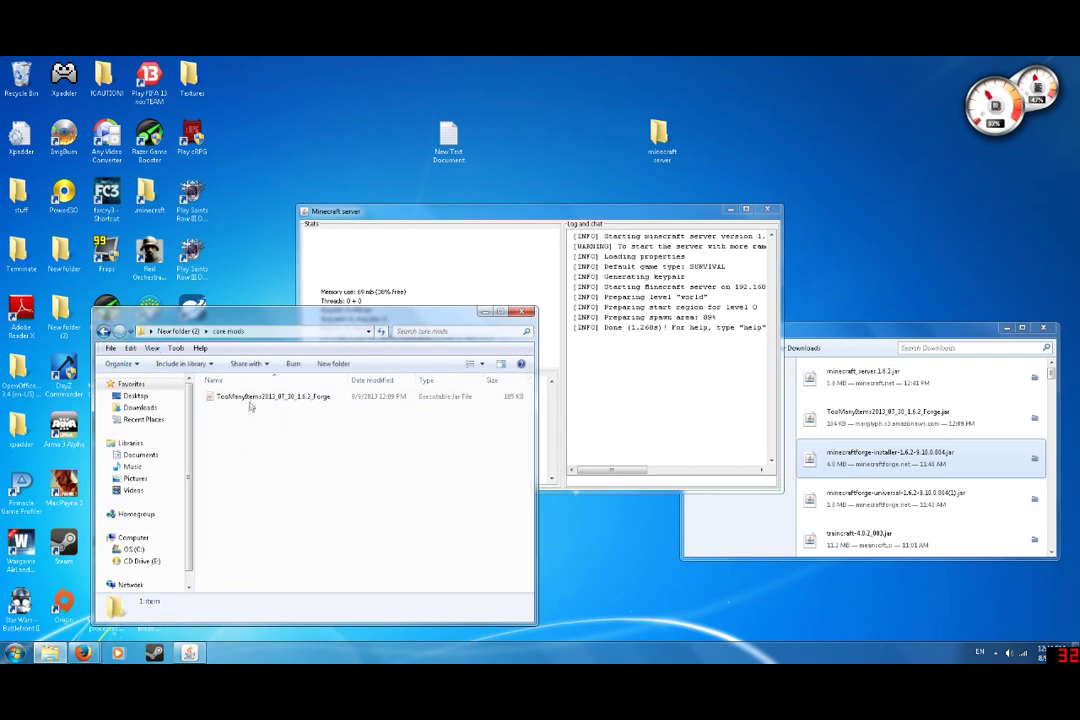
pyautogui.press('BackSpace')
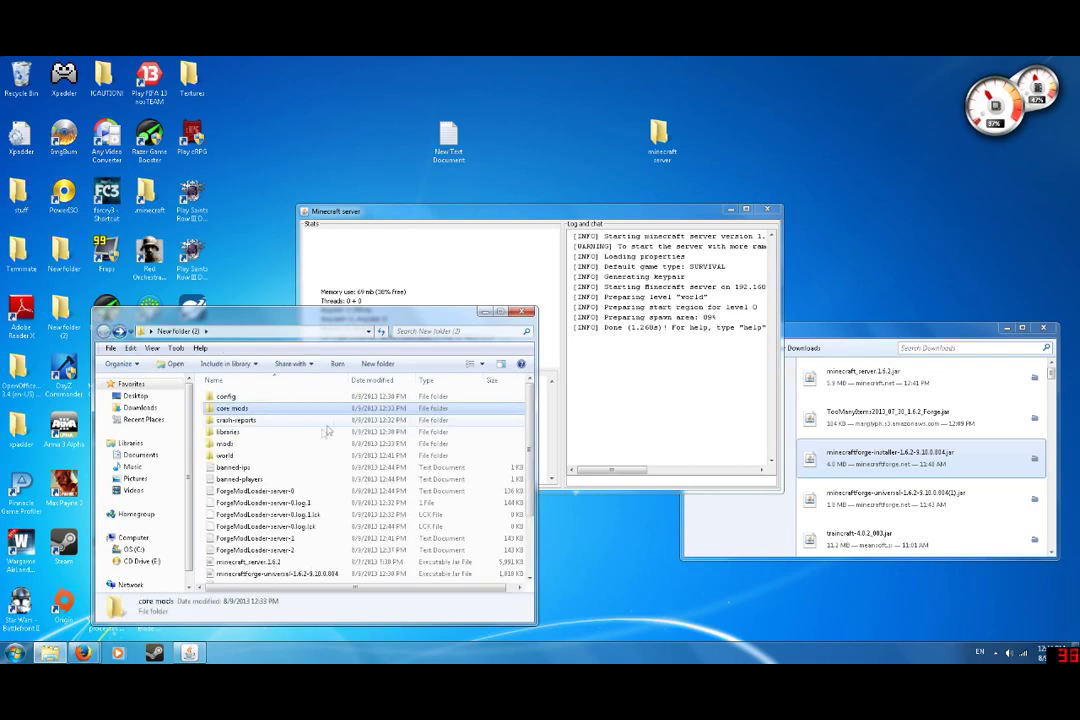
pyautogui.scroll(-2, 335, 483)
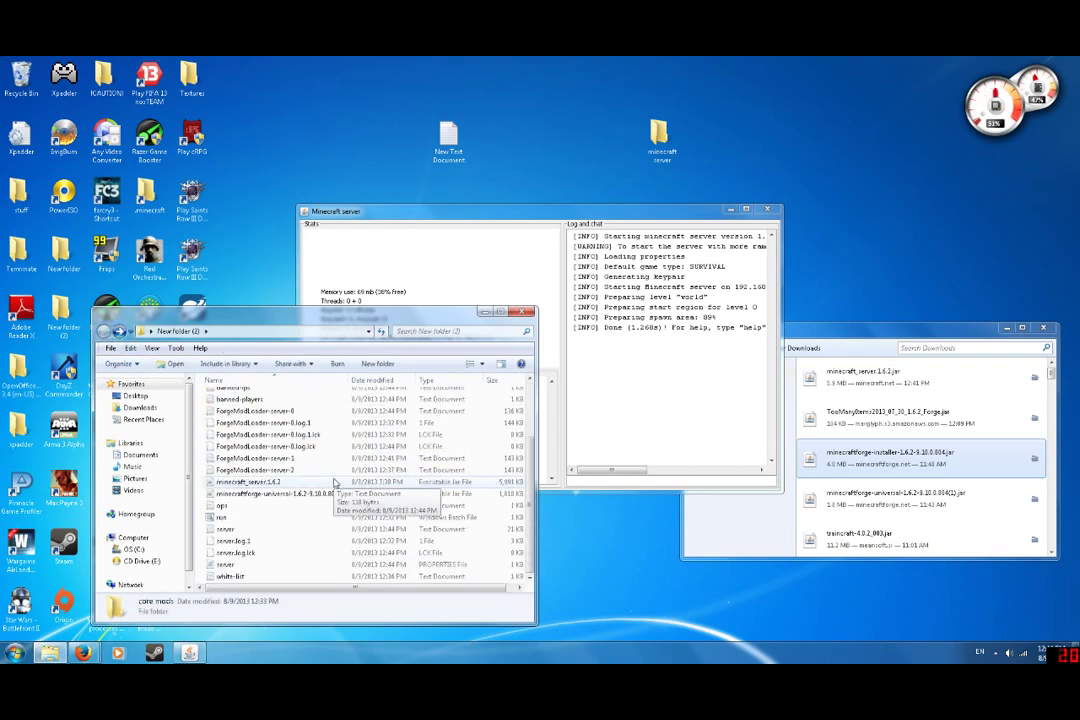
pyautogui.scroll(2, 291, 550)
pyautogui.scroll(-2, 291, 550)
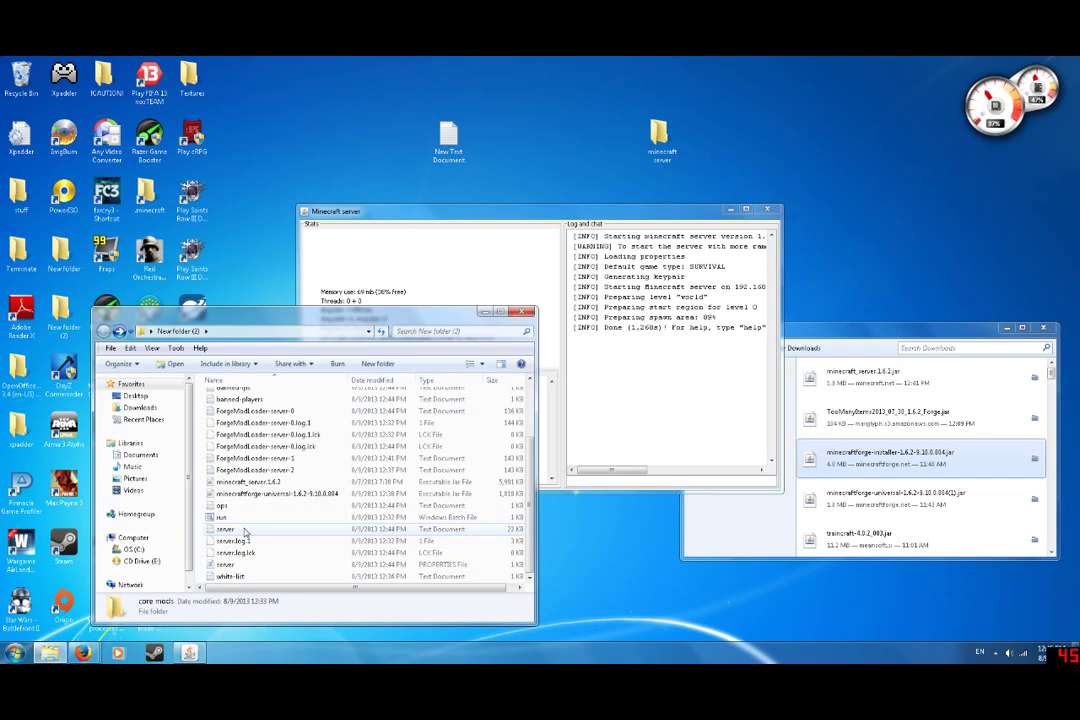
pyautogui.click(524, 311)
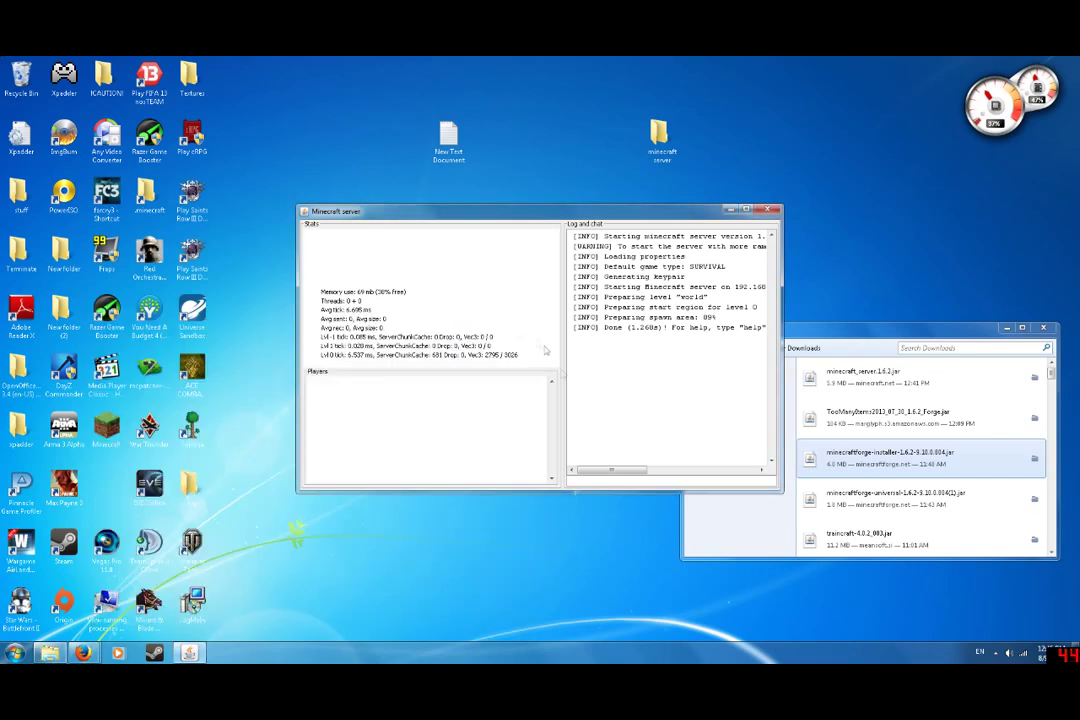
# Step: Move the server window aside, launch Minecraft.exe despite the security warning, and bring the server window to the front
pyautogui.moveTo(645, 215); pyautogui.dragTo(560, 299)
pyautogui.doubleClick(108, 432)
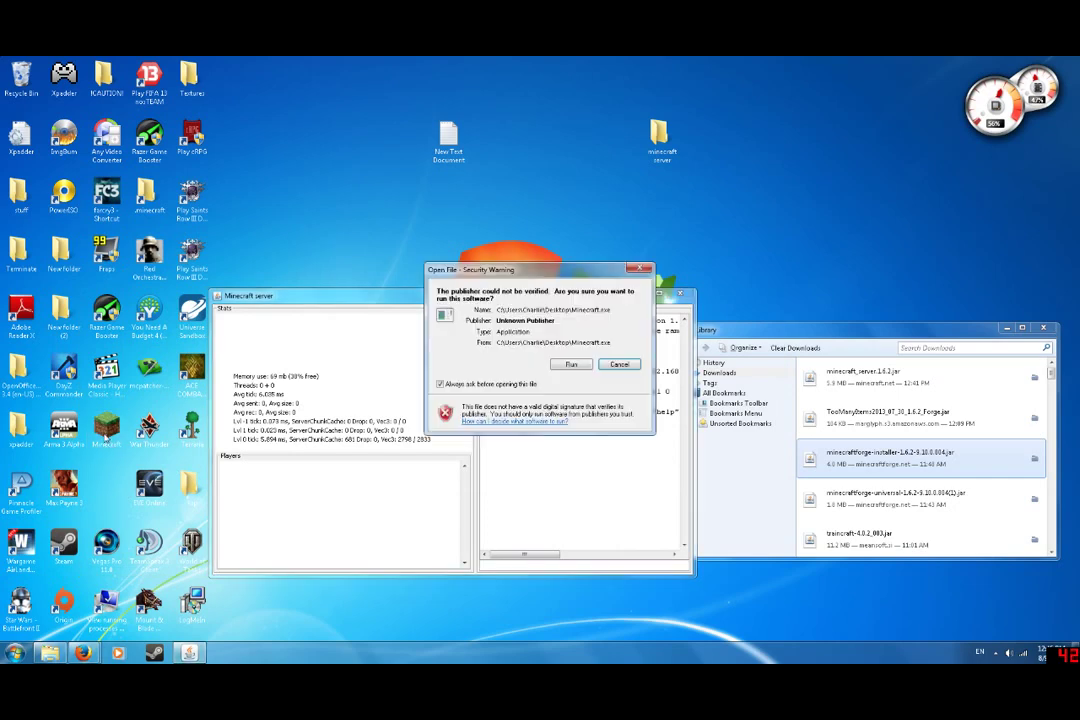
pyautogui.click(571, 364)
pyautogui.click(280, 297)
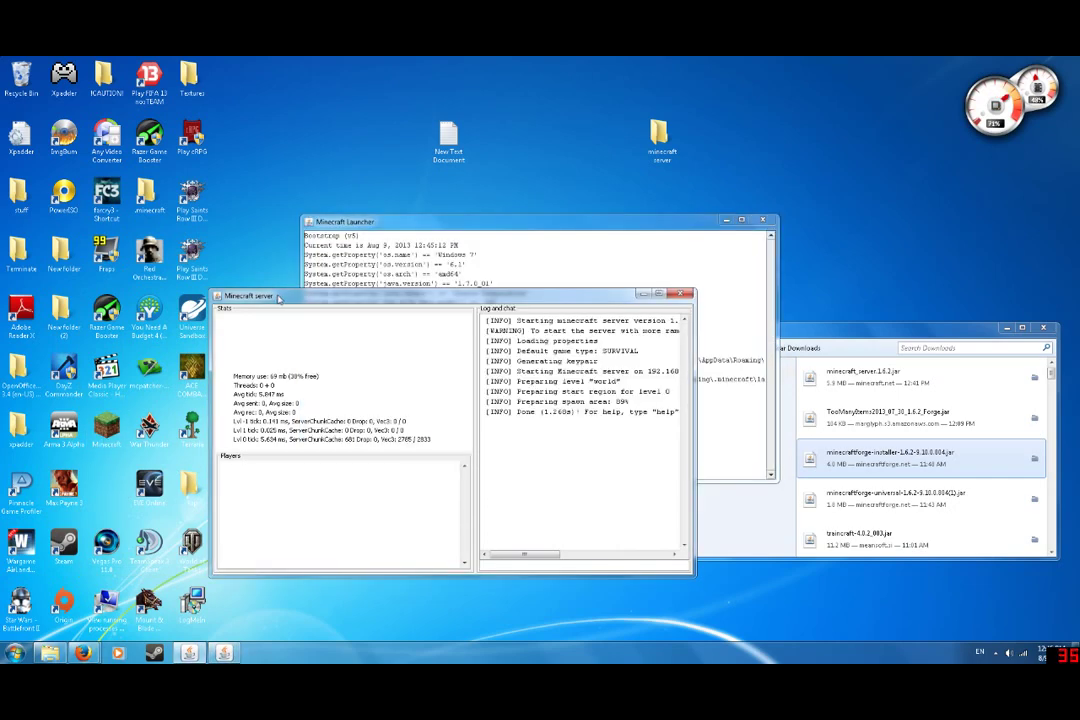
# Step: Move the server window clear of the Minecraft Launcher and start Minecraft 1.6.2 with the selected Forge profile
pyautogui.moveTo(280, 297); pyautogui.dragTo(91, 310)
pyautogui.click(543, 219)
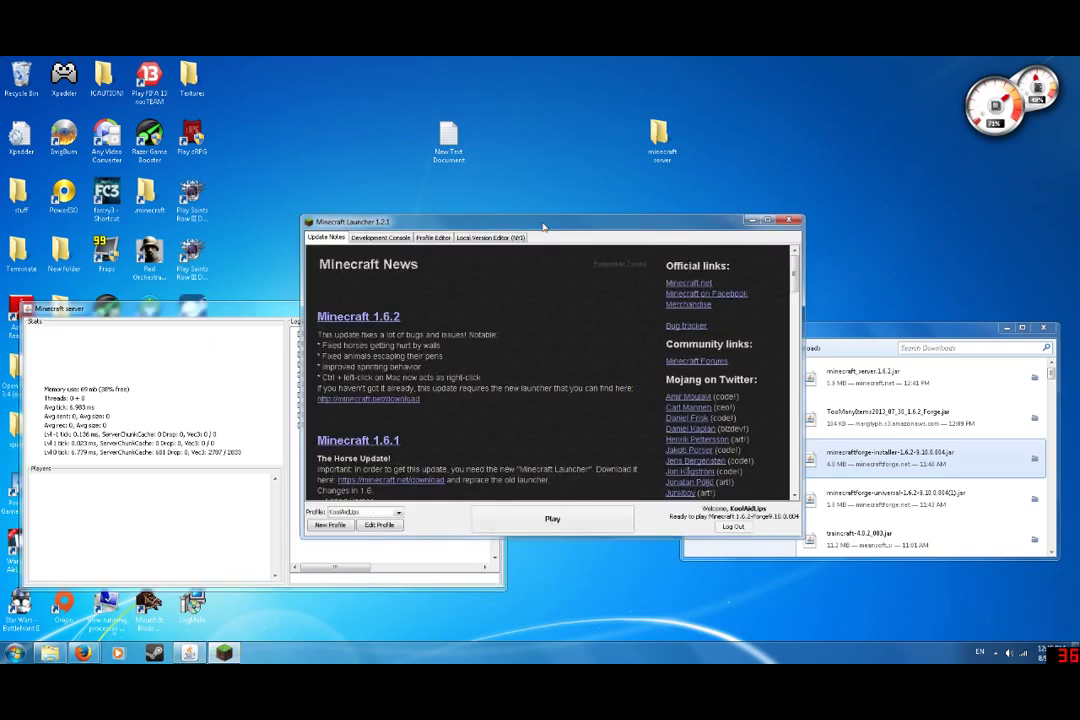
pyautogui.click(521, 522)
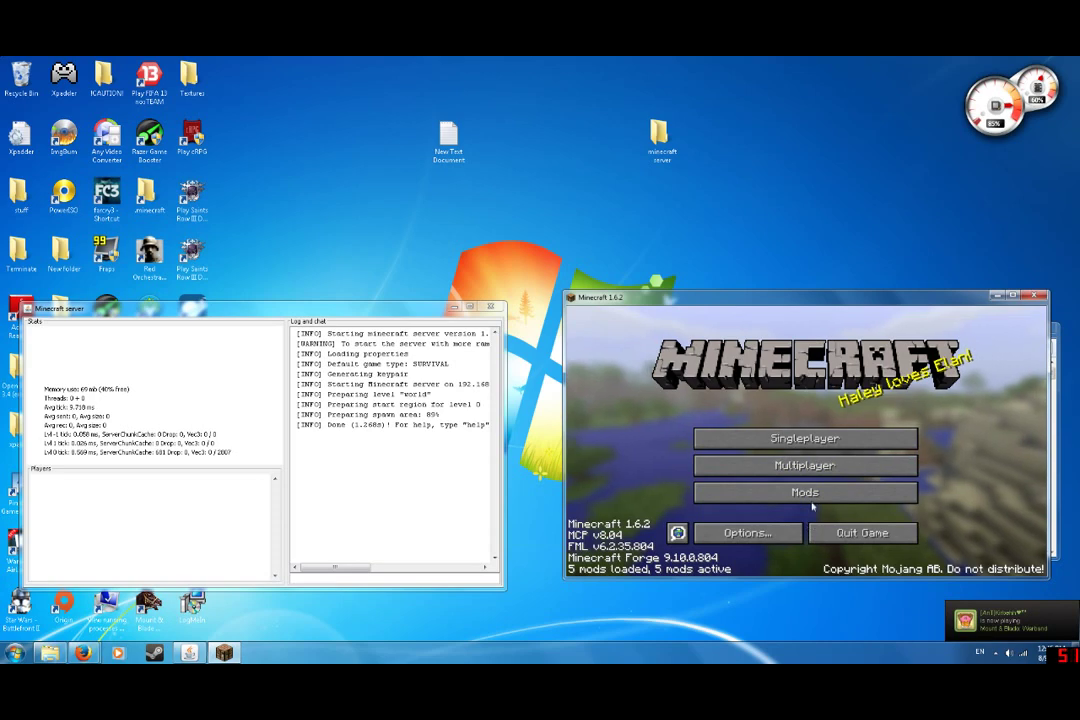
# Step: Review the loaded mods in the game's mod list, then join the saved Minecraft Server in multiplayer
pyautogui.click(810, 494)
pyautogui.scroll(-1, 660, 448)
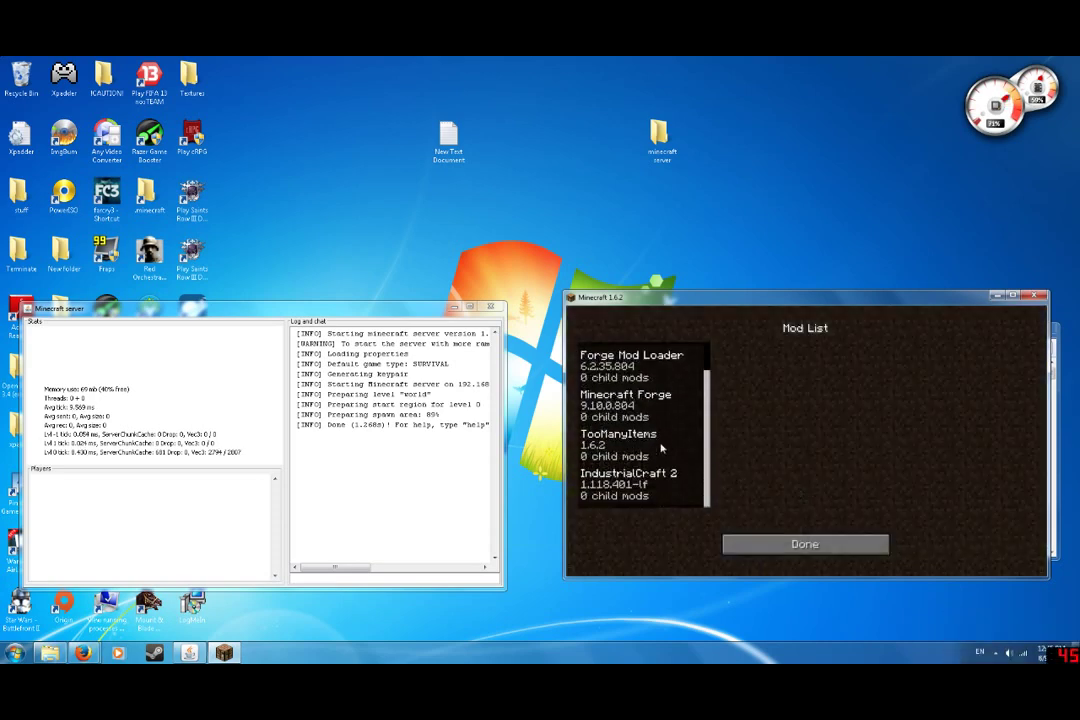
pyautogui.click(805, 544)
pyautogui.click(805, 497)
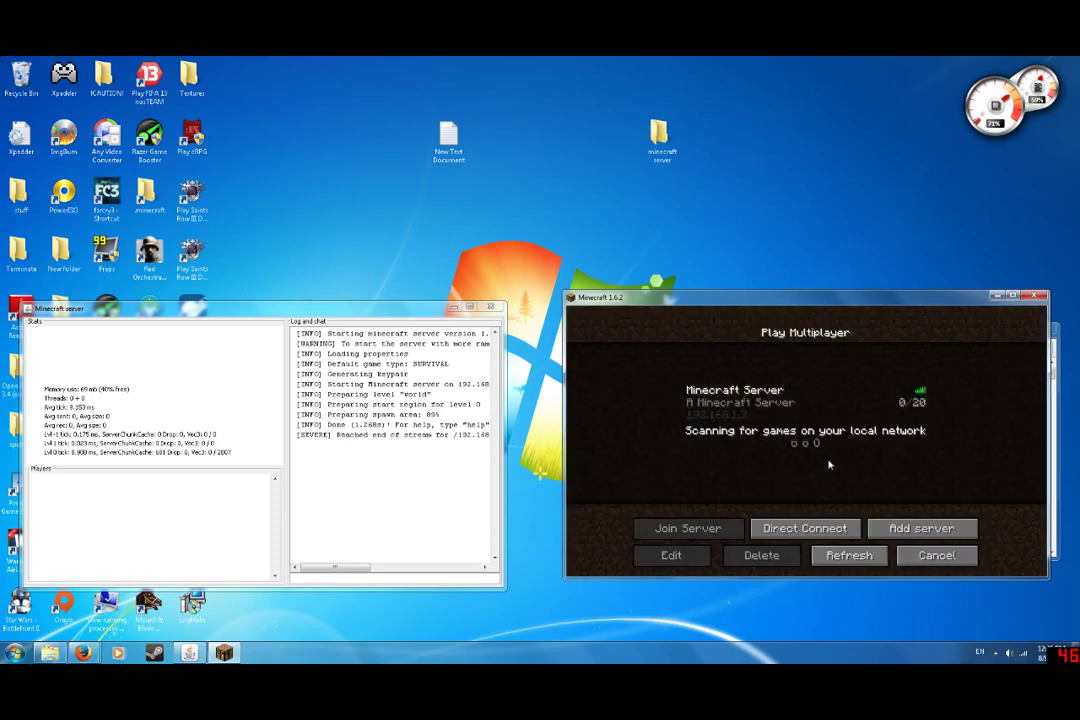
pyautogui.doubleClick(777, 408)
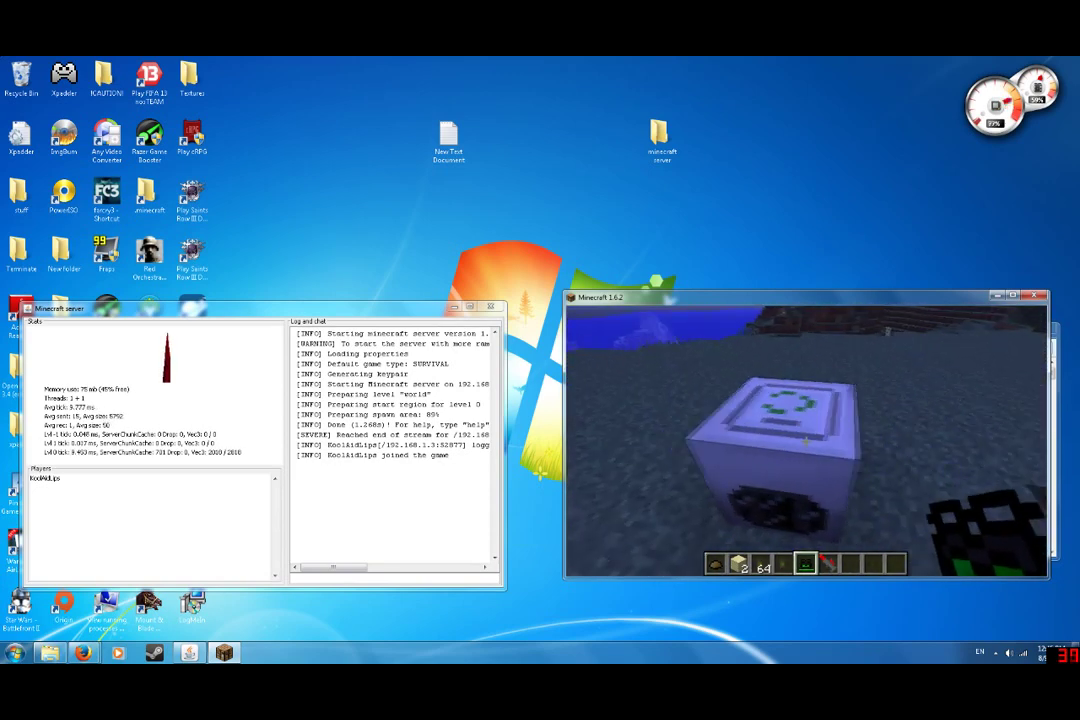
# Step: Move the Recycler's finished scrap to the hotbar, feed the two sandstone into the machine, and leave it
pyautogui.rightClick(806, 440)
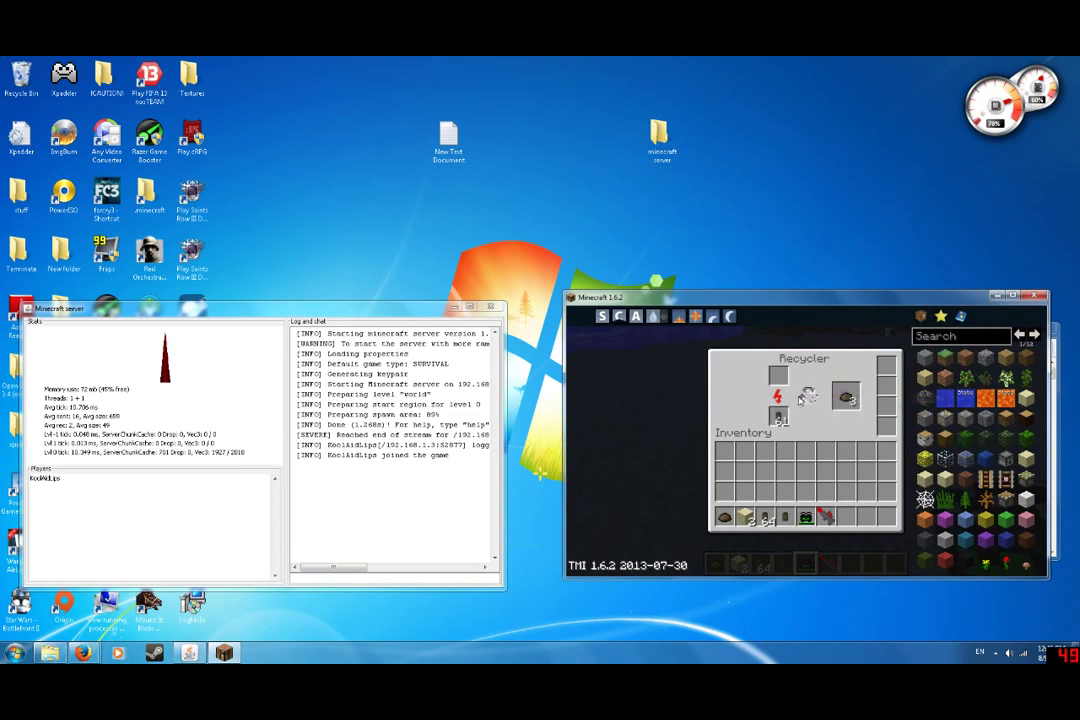
pyautogui.click(845, 398)
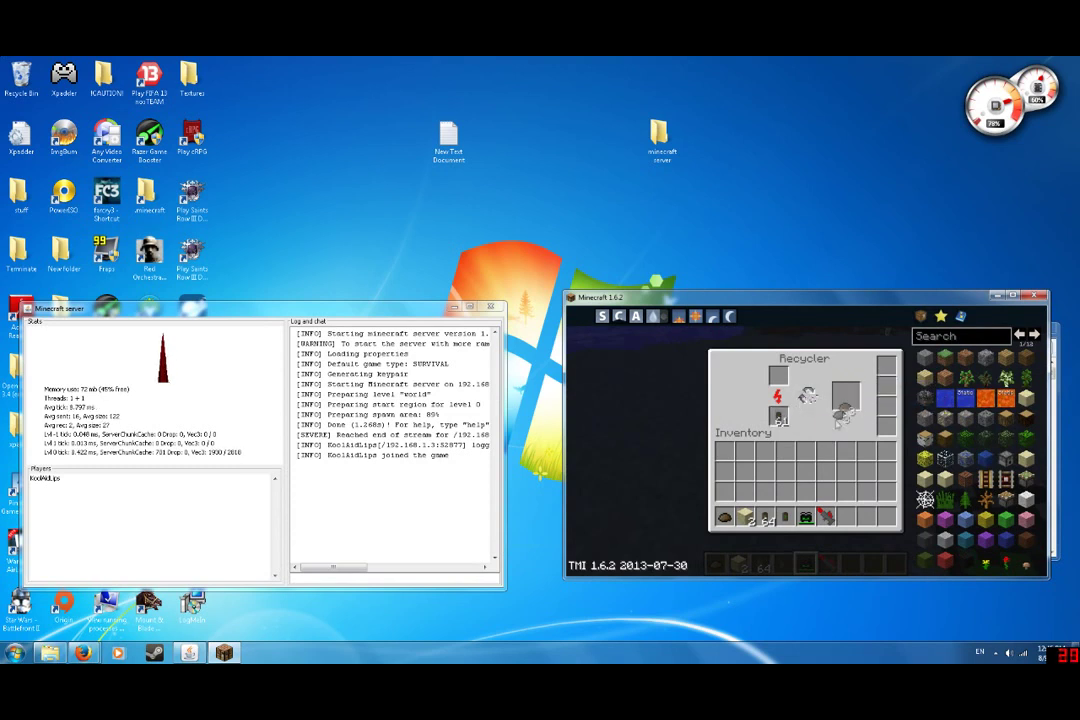
pyautogui.click(846, 517)
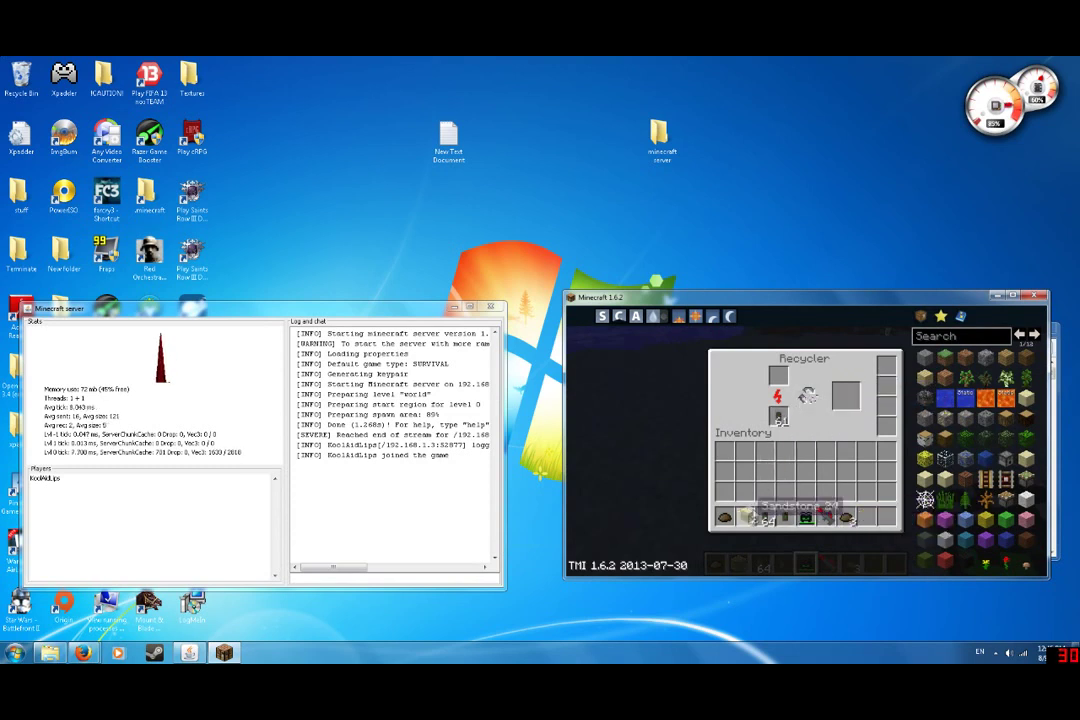
pyautogui.keyDown('shift'); pyautogui.click(745, 517); pyautogui.keyUp('shift')
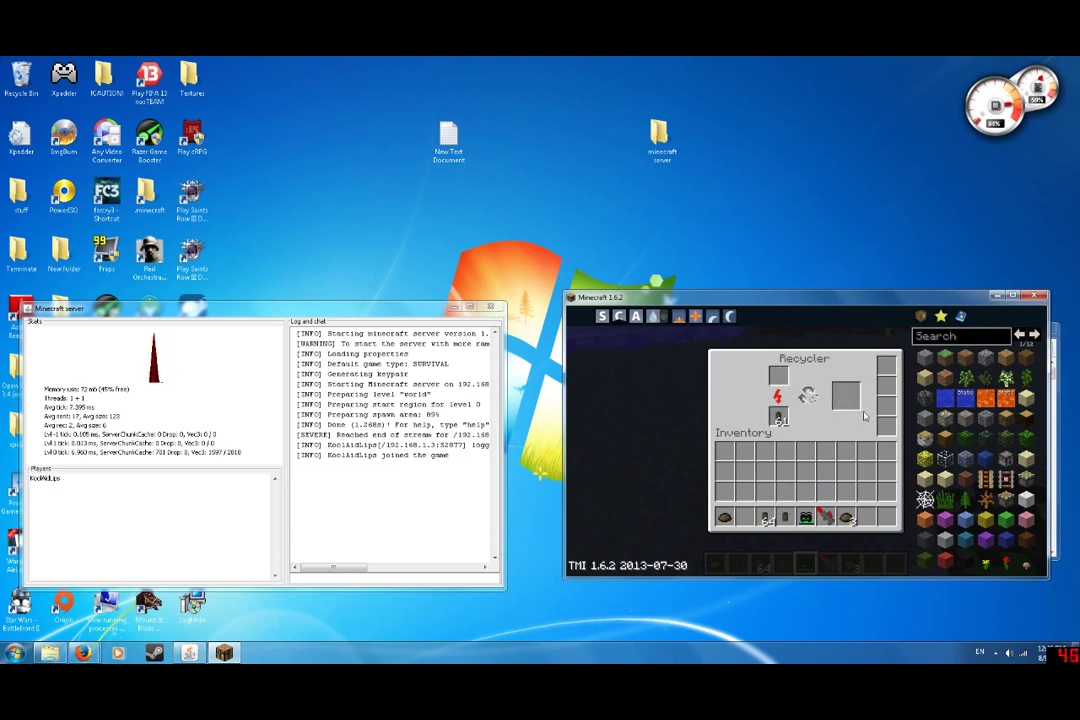
pyautogui.press('e')
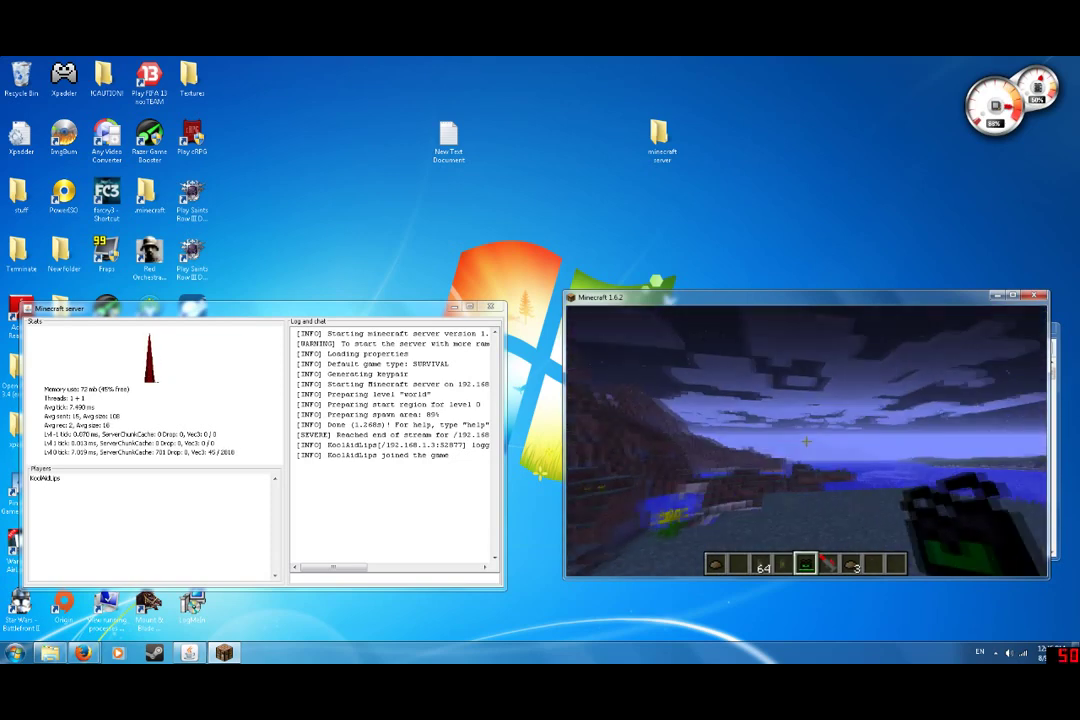
# Step: Examine the Mining Laser, the active Night Vision effect, and the creative inventory's building, redstone and search categories
pyautogui.scroll(-1, 806, 441)
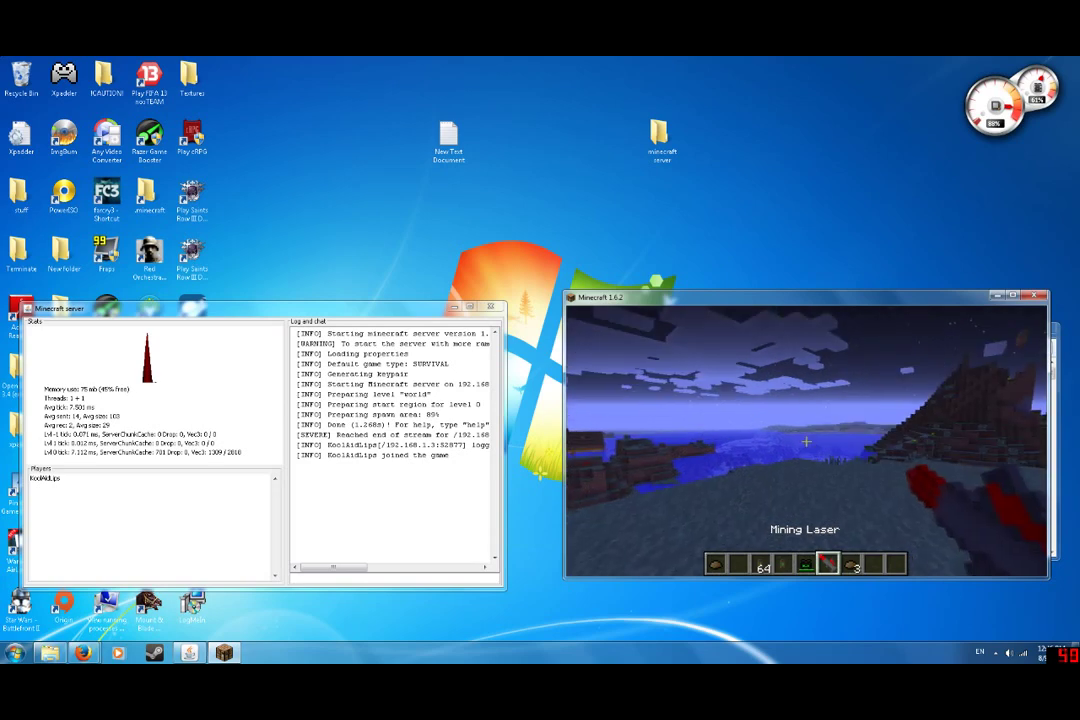
pyautogui.scroll(1, 806, 441)
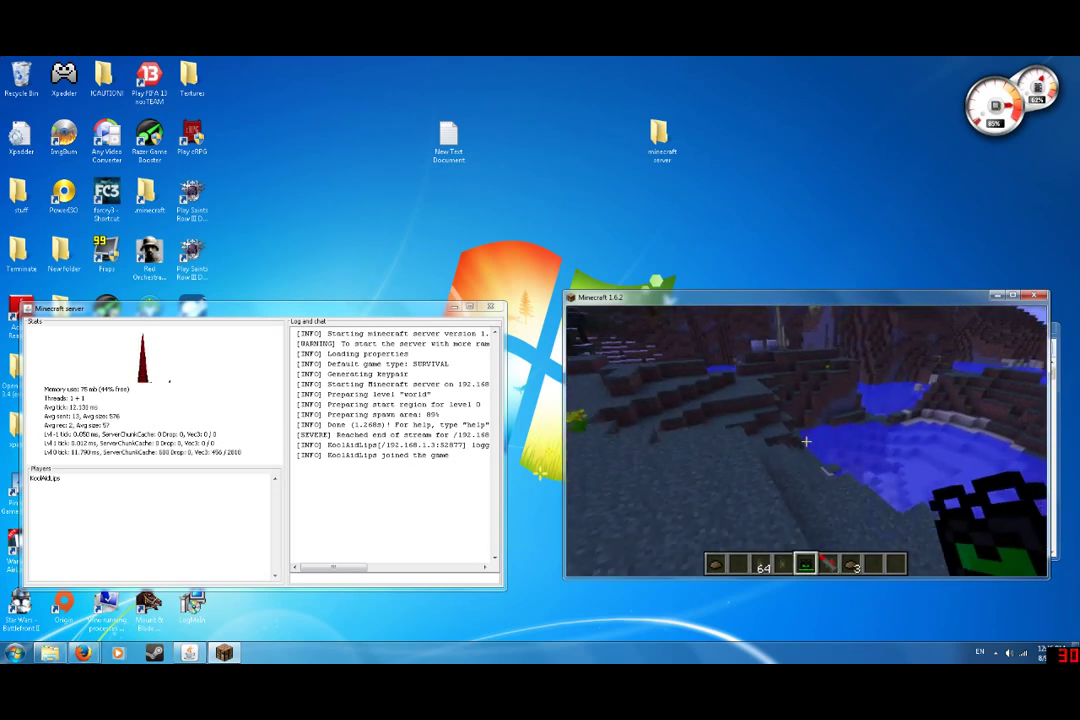
pyautogui.press('e')
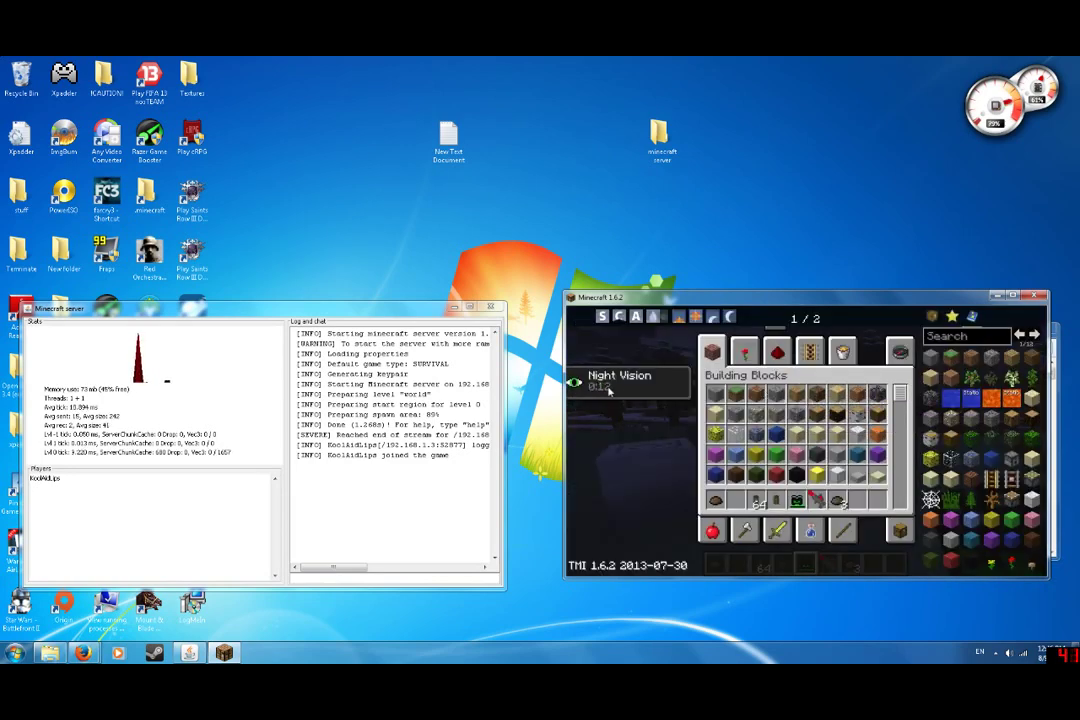
pyautogui.press('e')
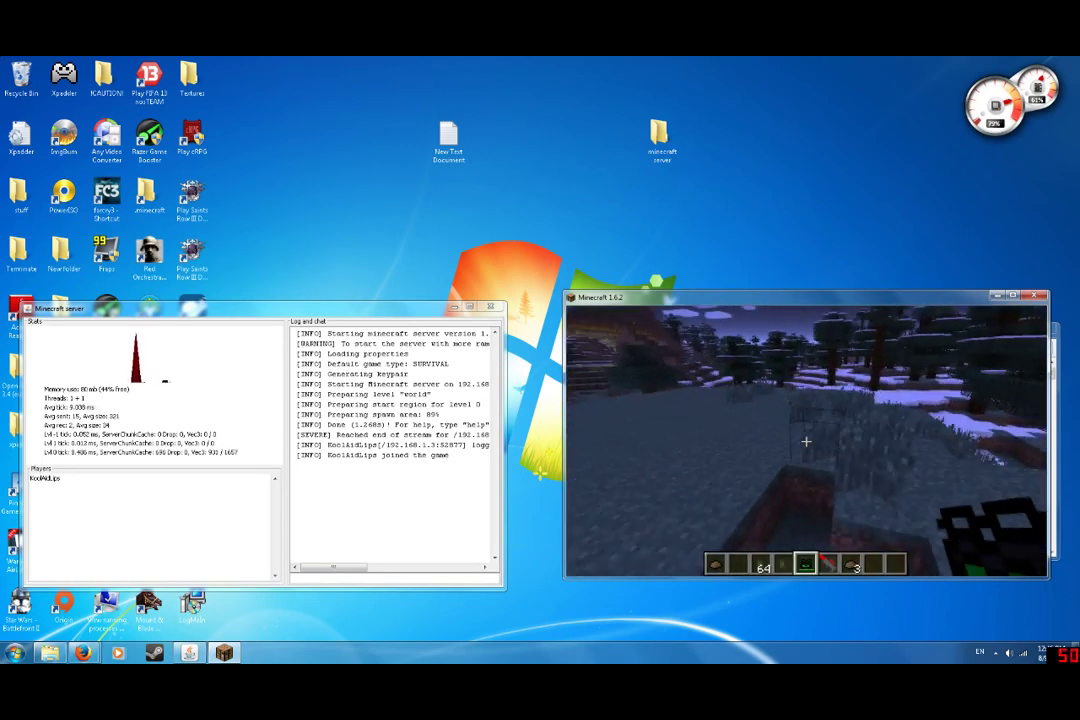
pyautogui.press('e')
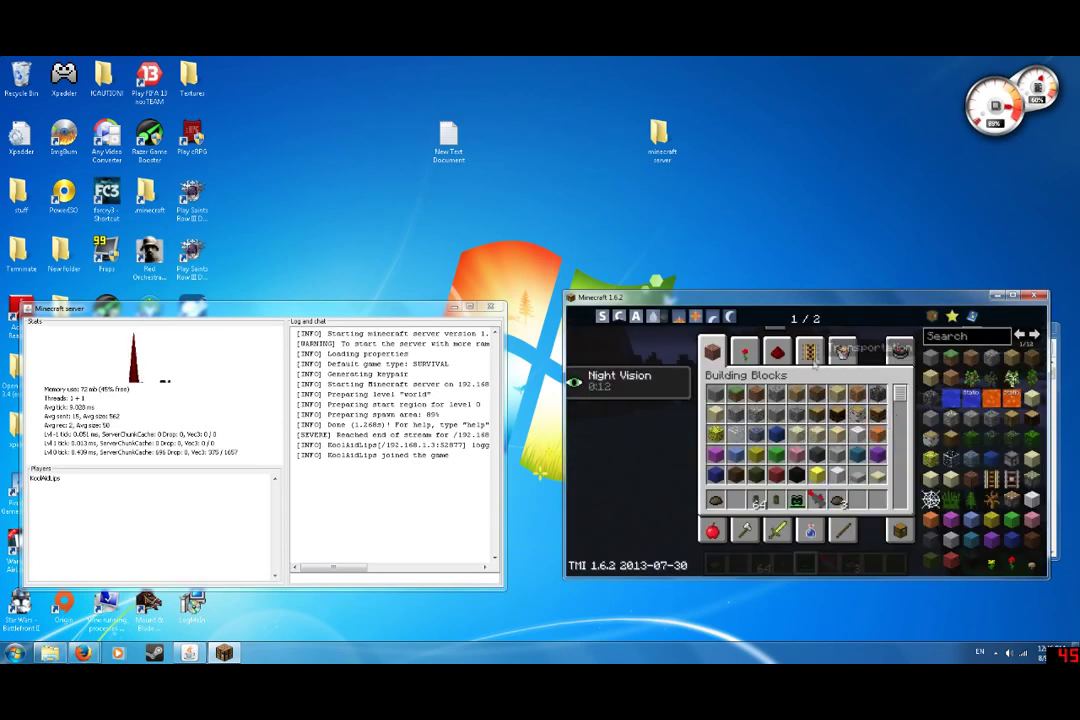
pyautogui.click(744, 351)
pyautogui.click(776, 351)
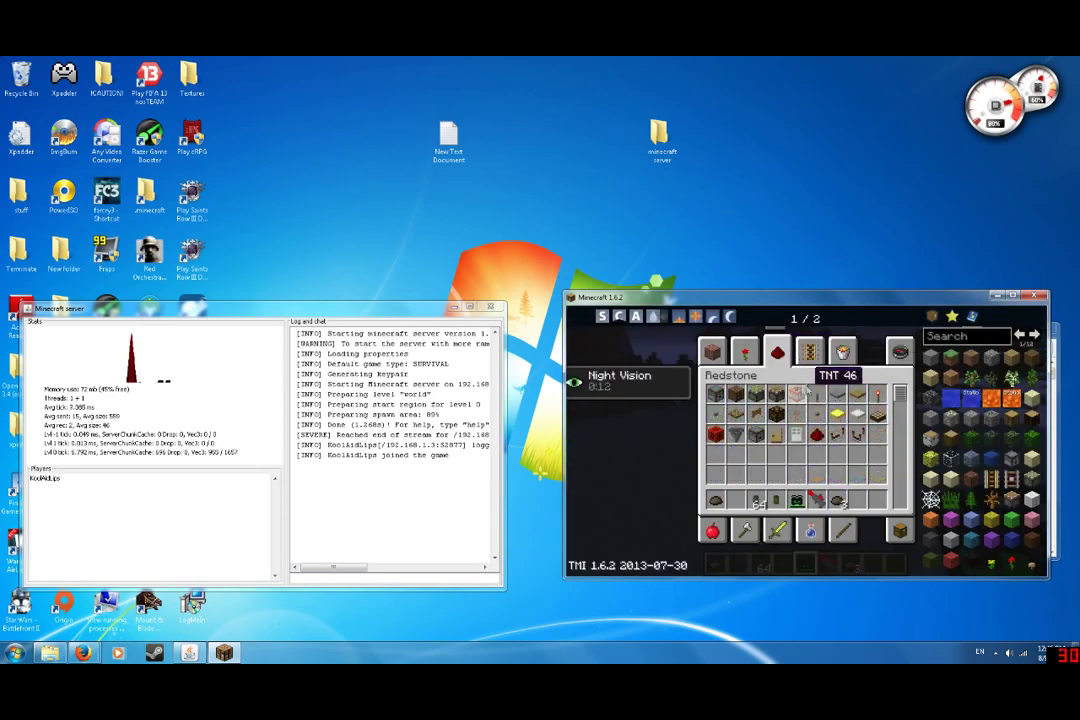
pyautogui.click(712, 351)
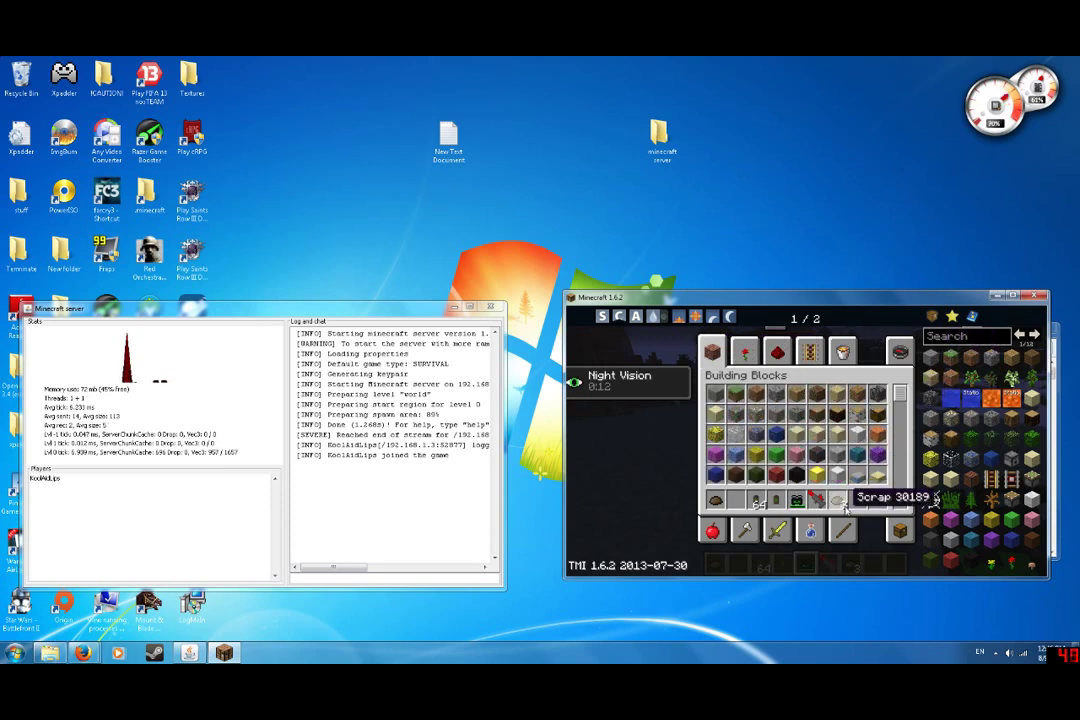
pyautogui.click(900, 351)
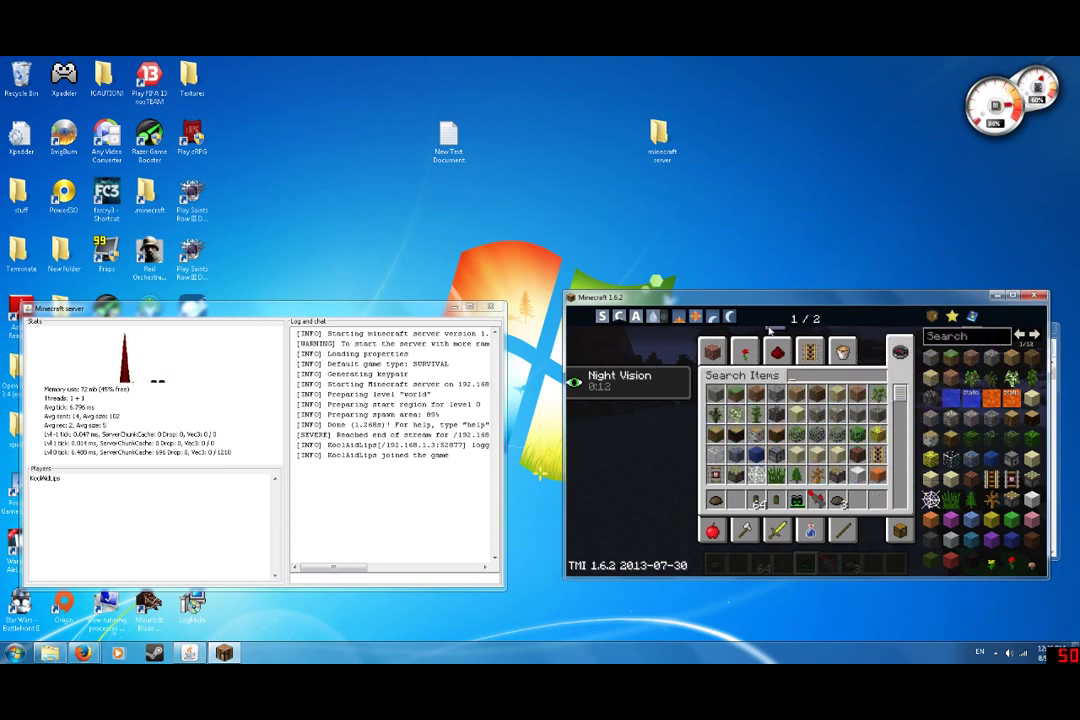
pyautogui.click(775, 337)
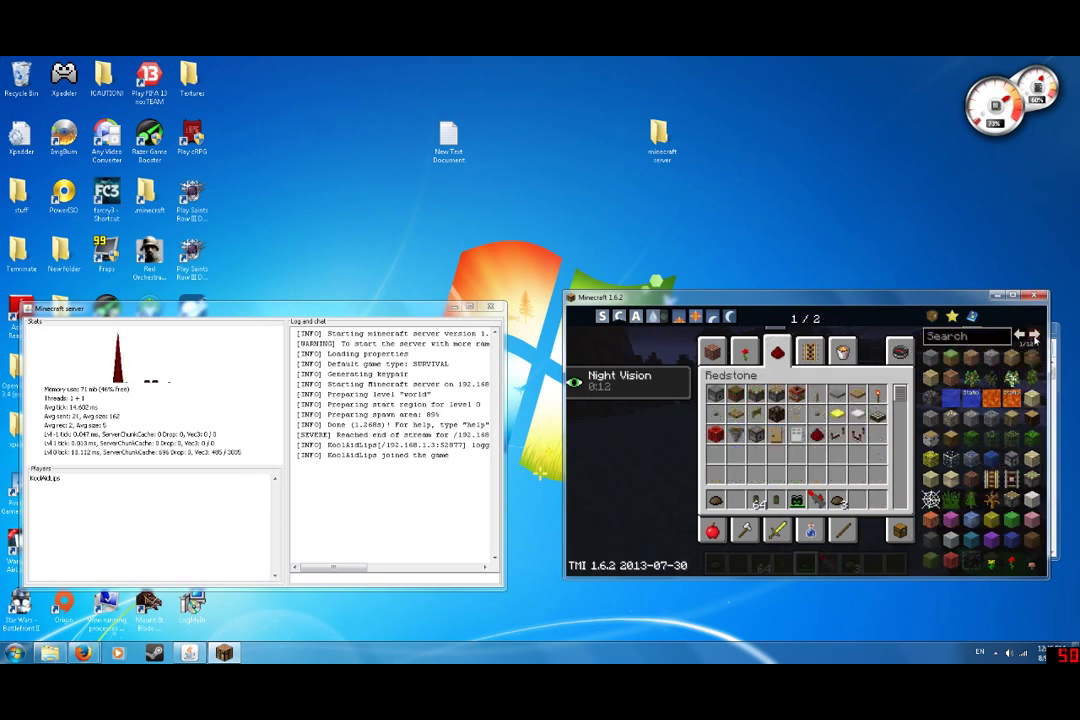
# Step: Get a stack of 64 Induction Furnaces from the TooManyItems list and place one beside the Recycler
pyautogui.click(1034, 335)
pyautogui.click(1034, 335)
pyautogui.click(1034, 335)
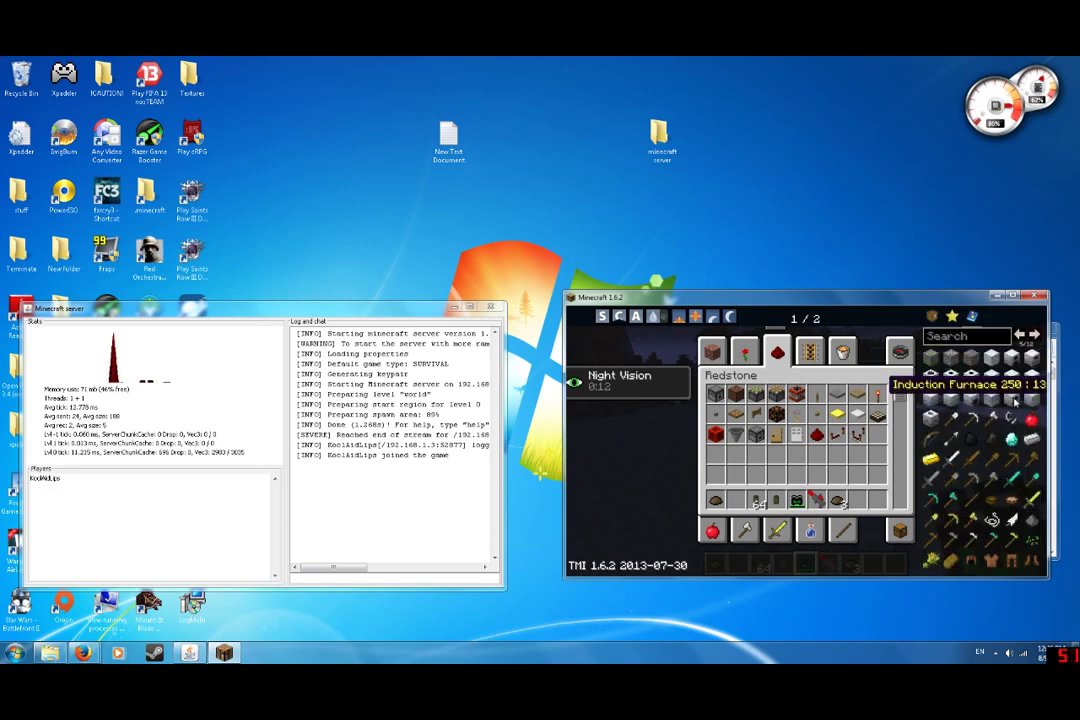
pyautogui.click(1011, 397)
pyautogui.press('e')
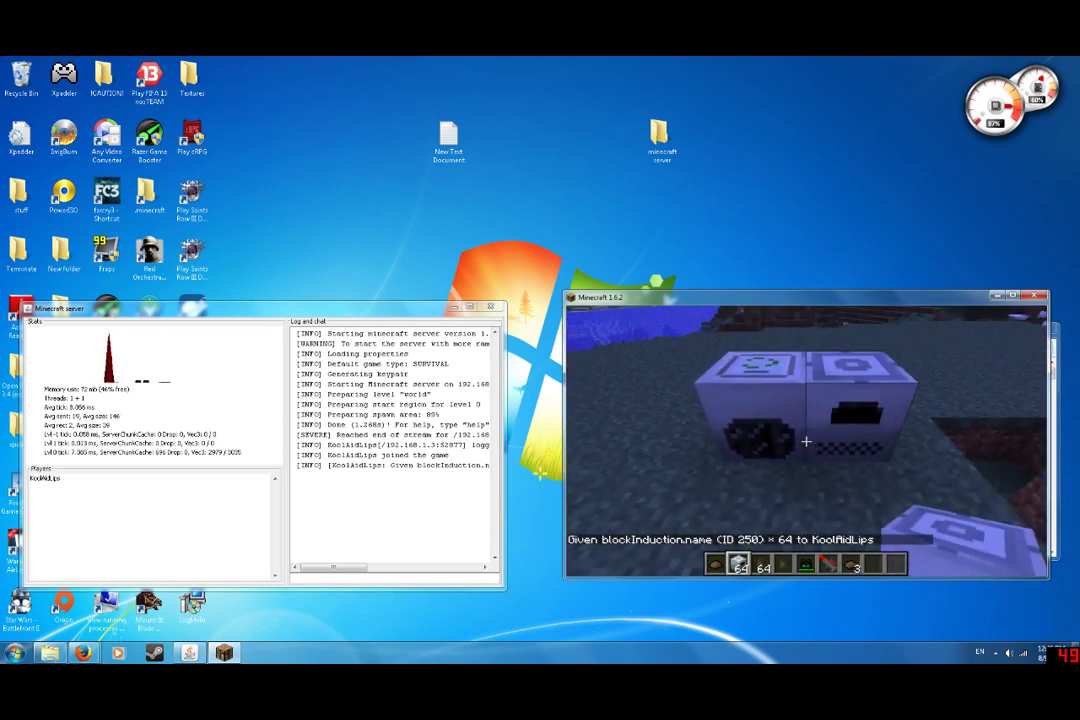
# Step: Open the placed Induction Furnace and load the hotbar's stack of 64 power items into its power slot
pyautogui.press('3')
pyautogui.rightClick(806, 441)
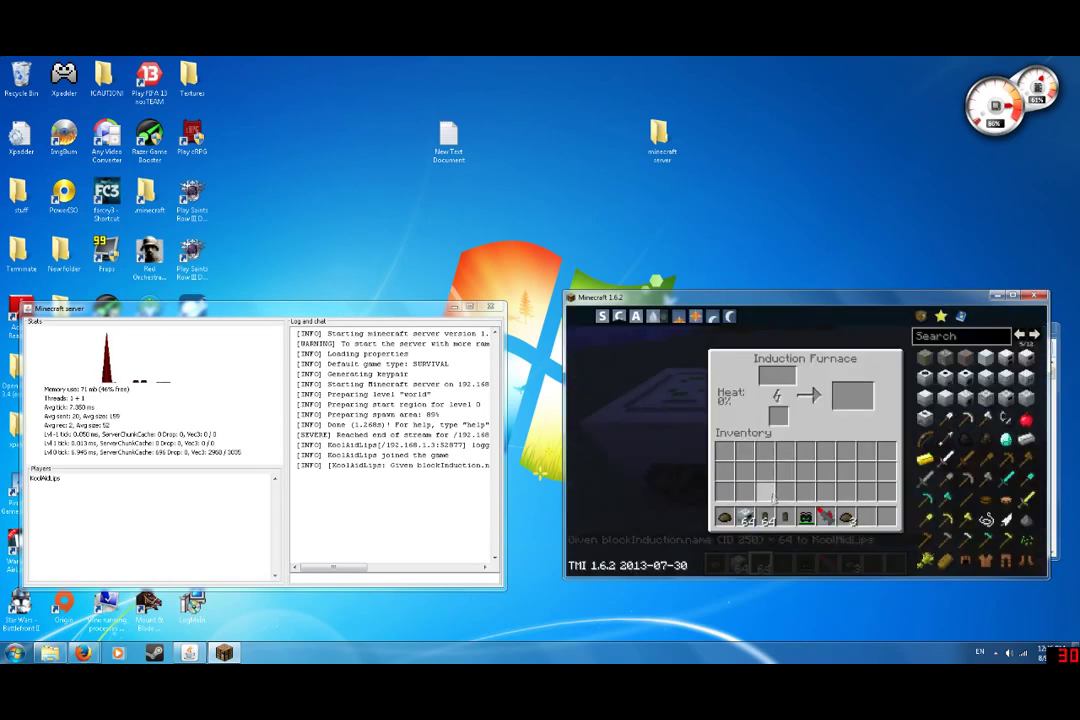
pyautogui.click(766, 517)
pyautogui.click(778, 415)
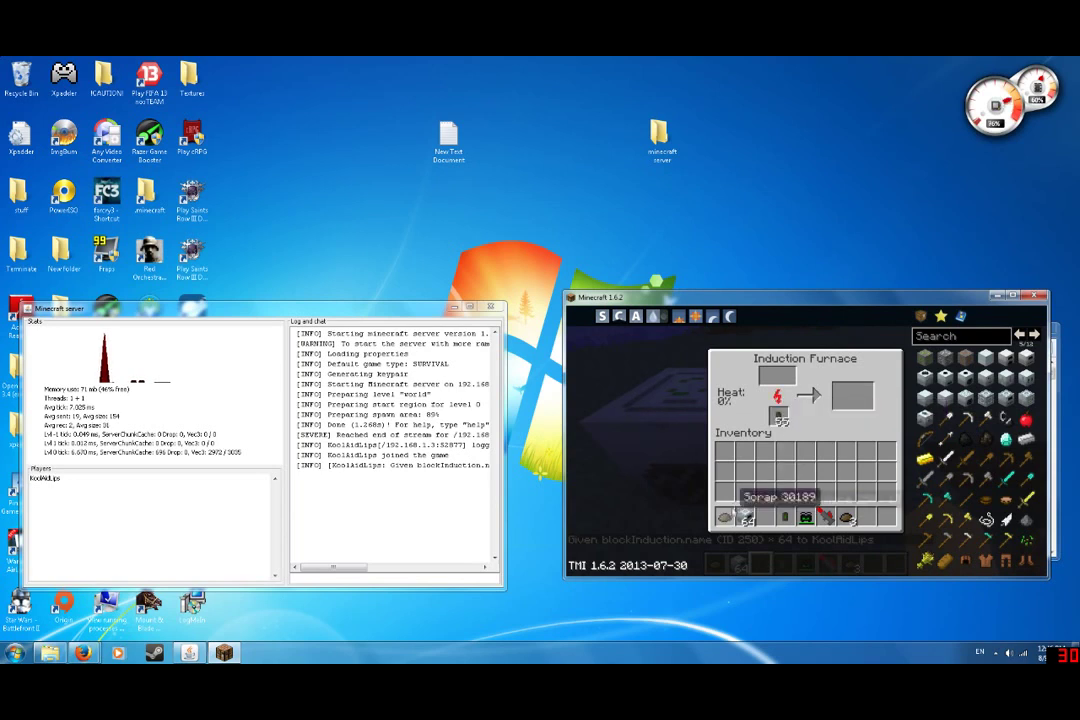
pyautogui.click(745, 517)
pyautogui.click(745, 517)
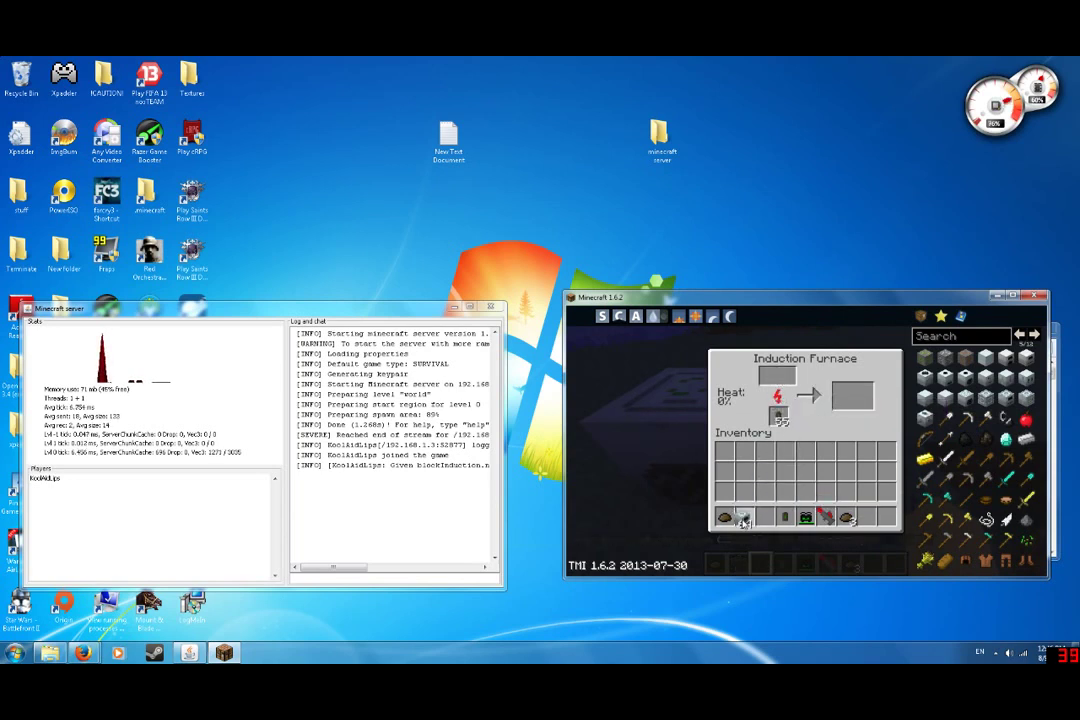
# Step: Get two stacks of 64 Copper Ore, load one into the Induction Furnace's input, and leave the furnace
pyautogui.click(1025, 397)
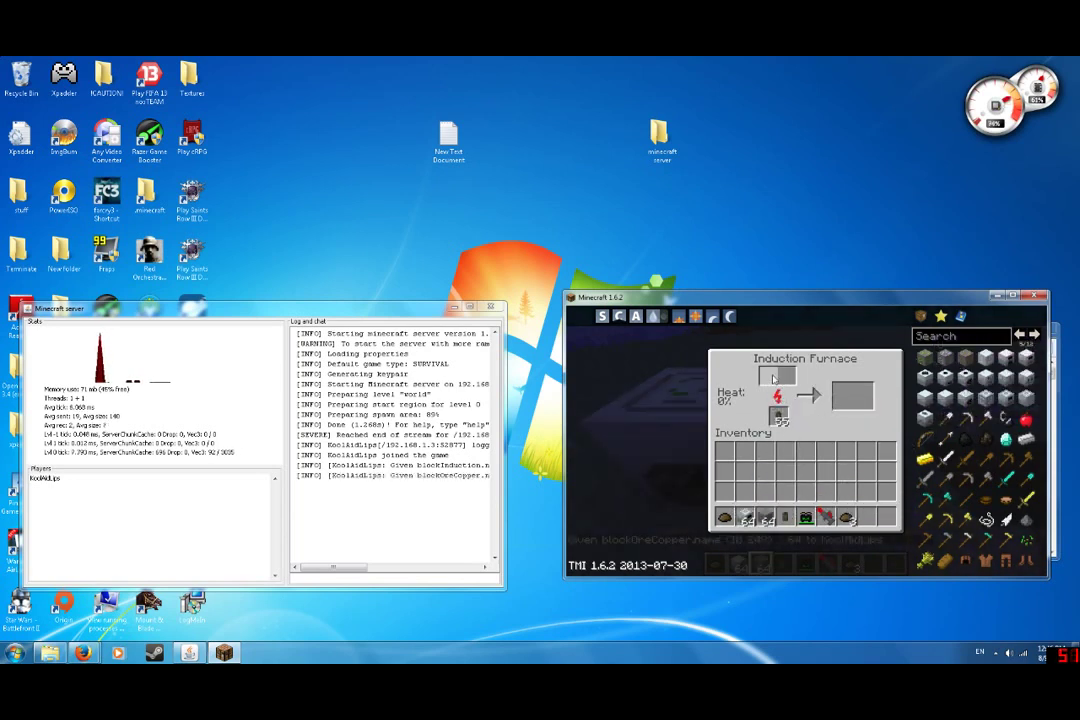
pyautogui.click(766, 517)
pyautogui.click(777, 376)
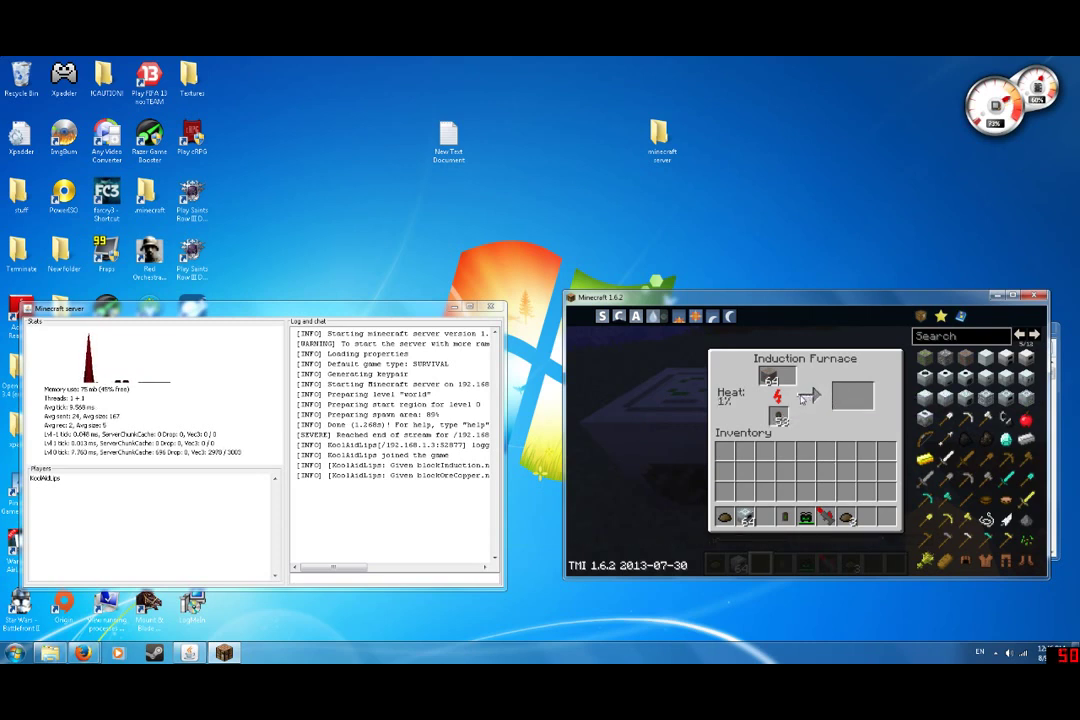
pyautogui.click(940, 400)
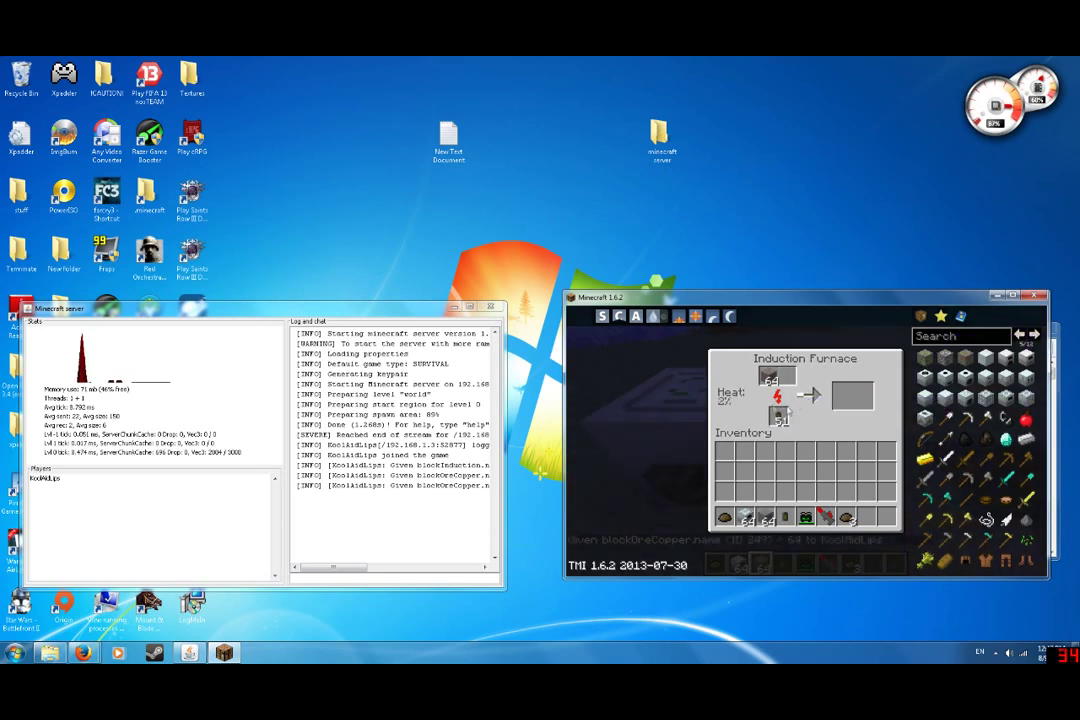
pyautogui.press('Escape')
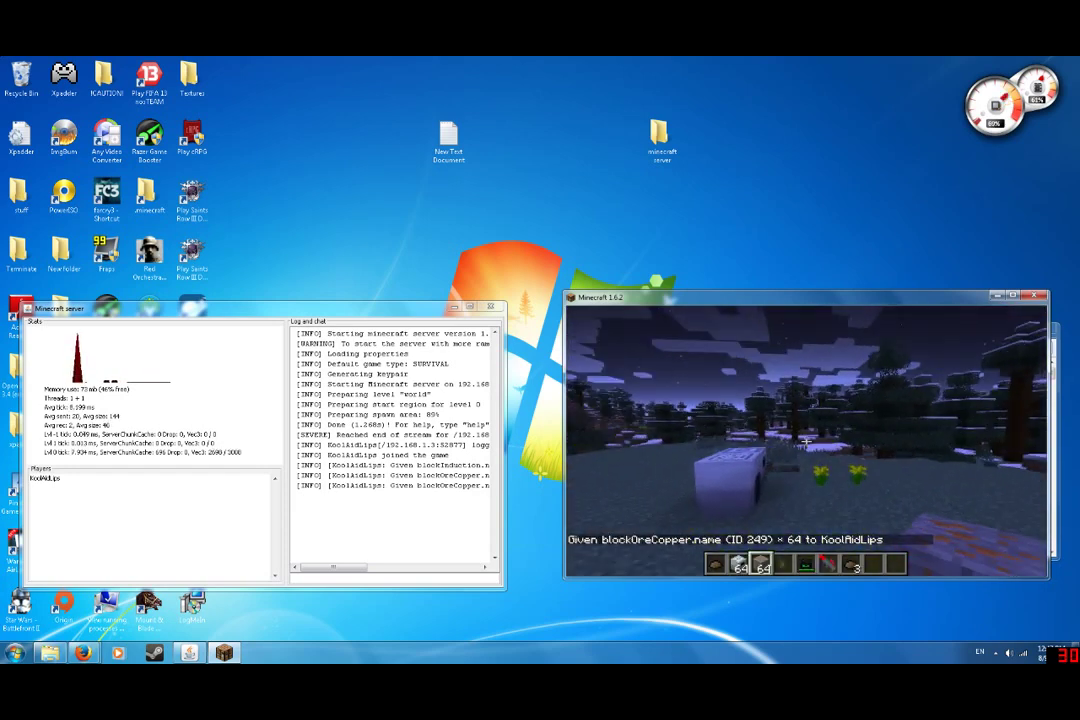
# Step: Search the creative items for "laser" and add a Mining Laser to the hotbar
pyautogui.press('e')
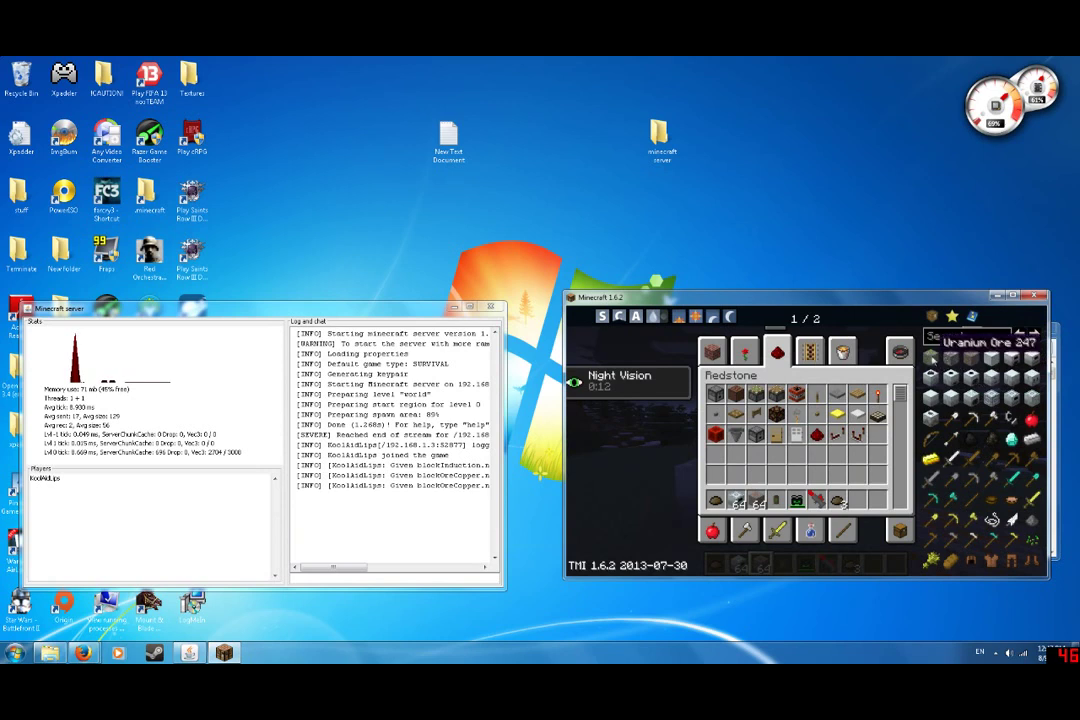
pyautogui.click(900, 351)
pyautogui.write('las')
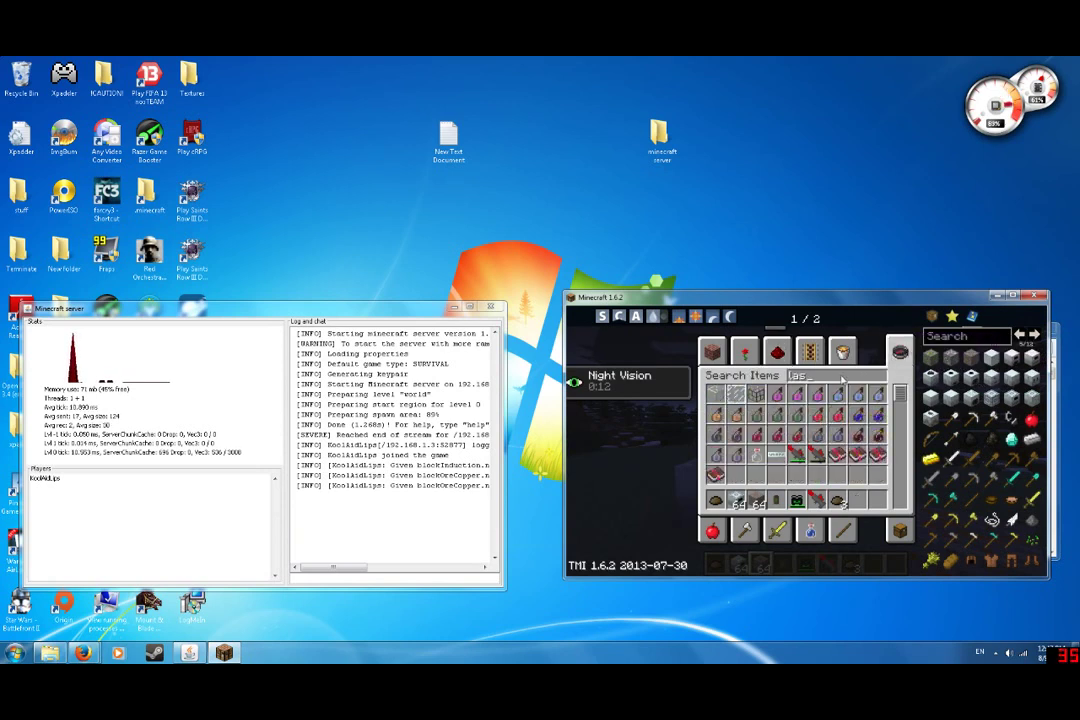
pyautogui.write('e')
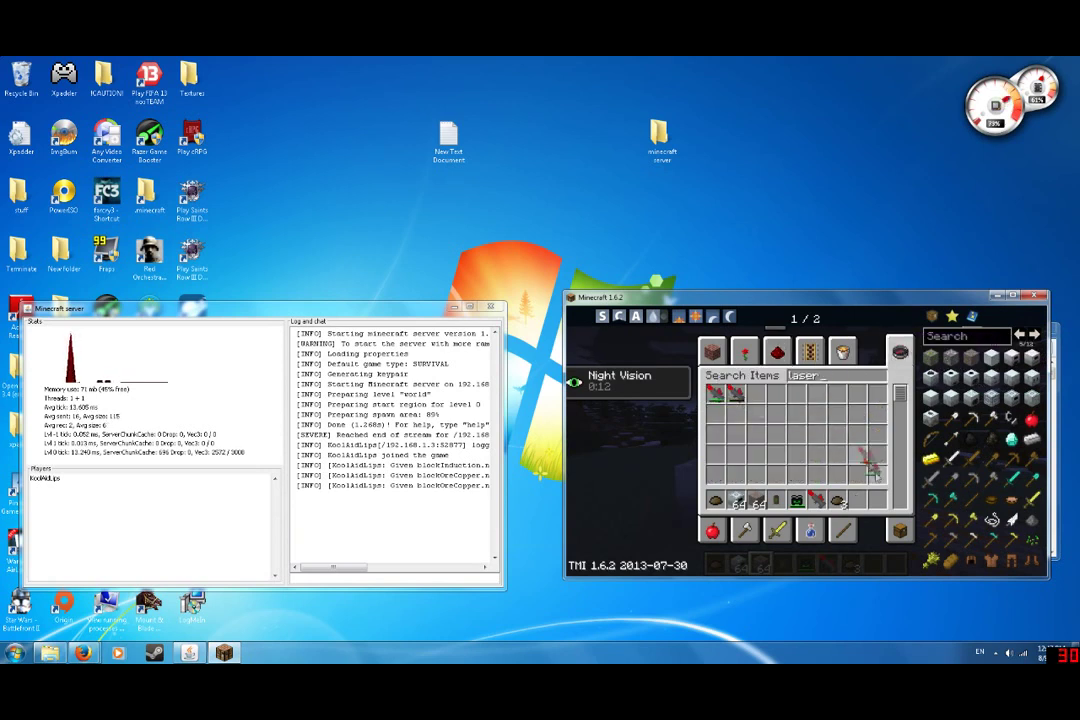
pyautogui.press('Escape')
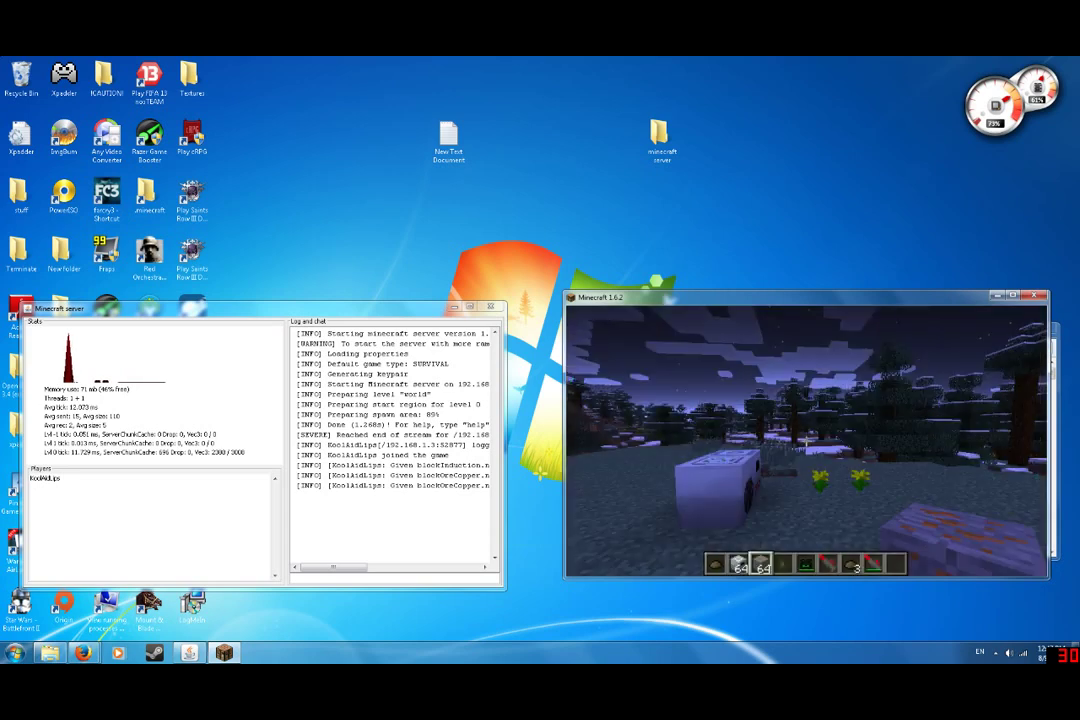
# Step: Equip the new Mining Laser, check the Induction Furnace, and fire the laser at the ground near the machines
pyautogui.scroll(-2, 805, 440)
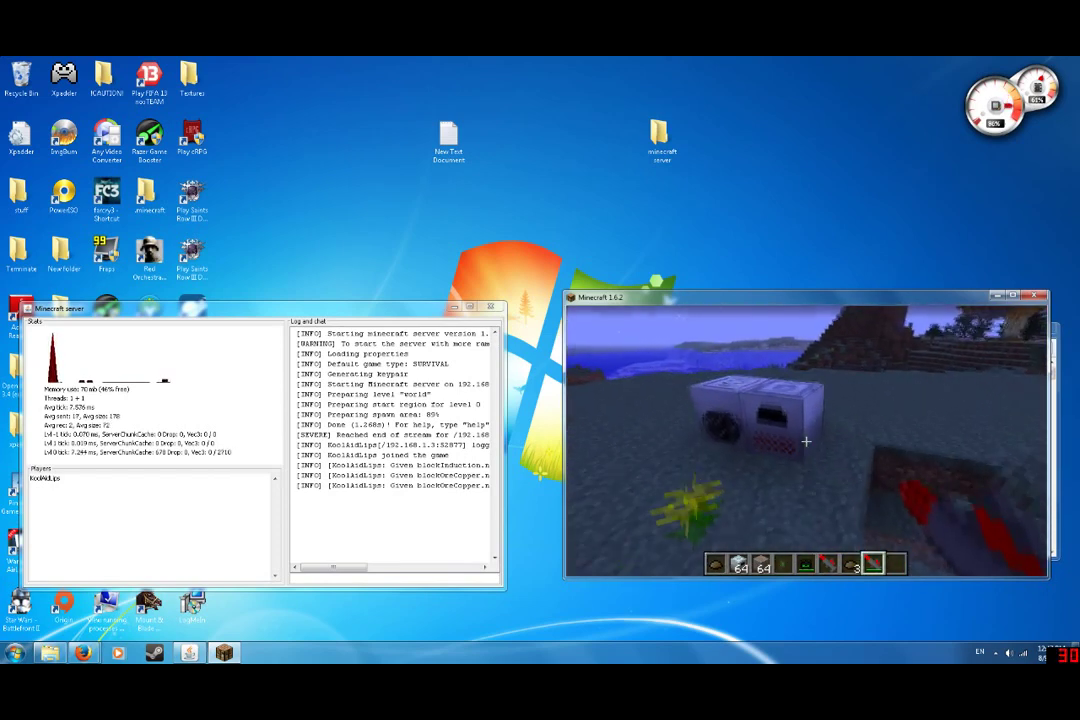
pyautogui.rightClick(806, 441)
pyautogui.press('Escape')
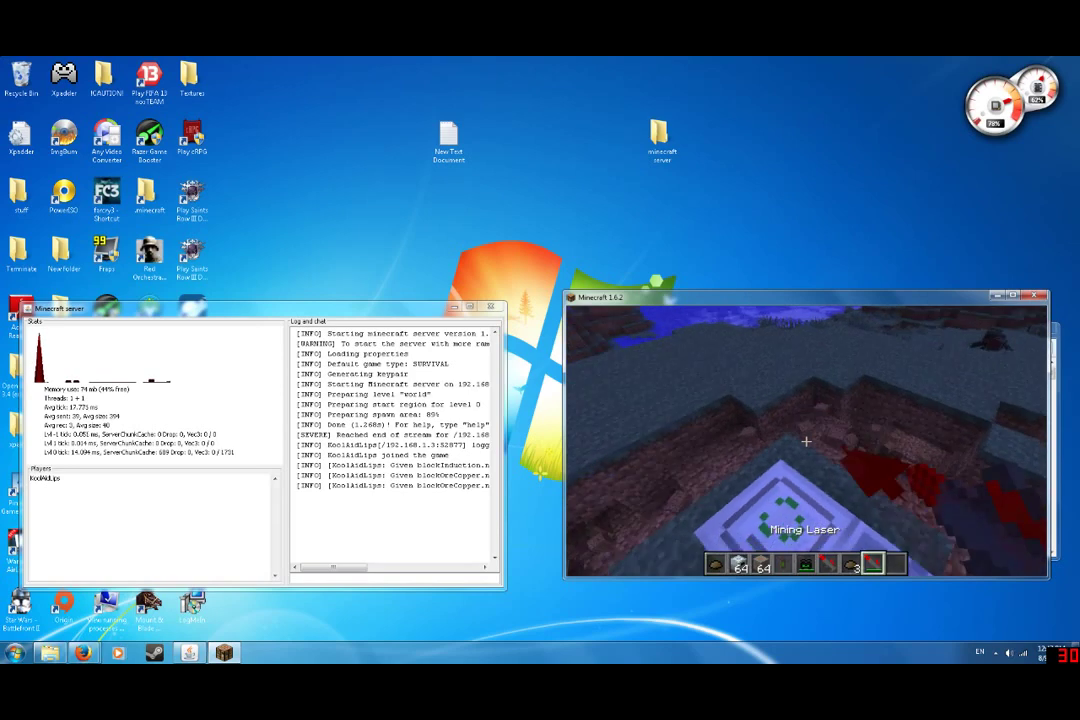
pyautogui.rightClick(806, 441)
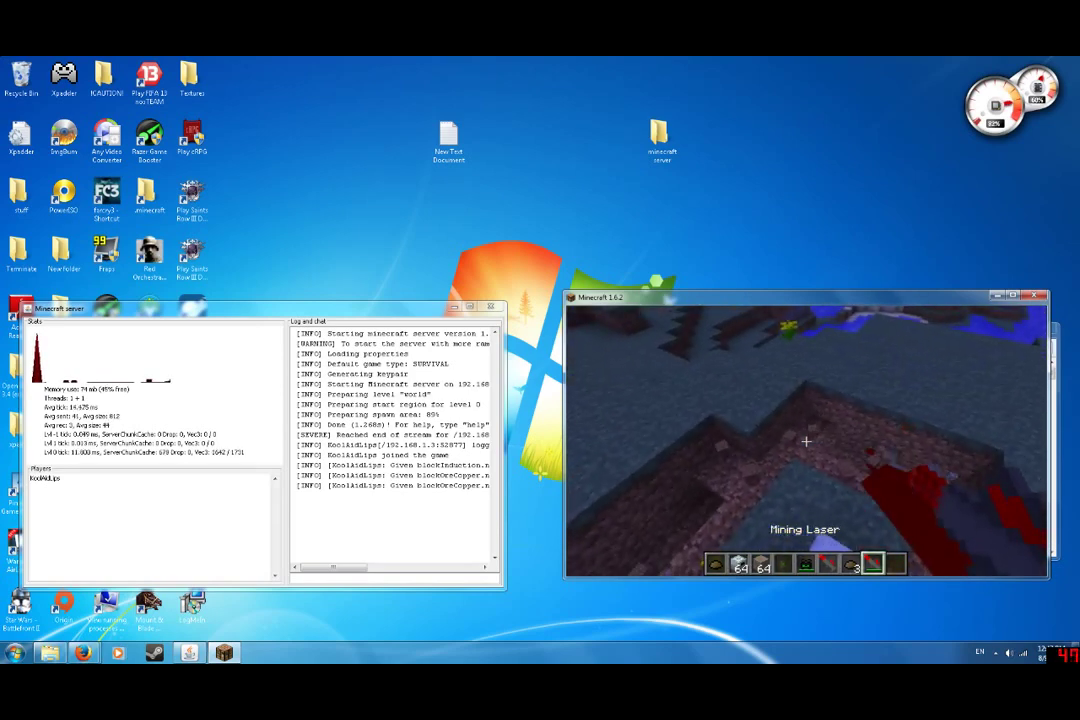
# Step: Fire the Mining Laser repeatedly into the ground around the placed machines to dig out the surrounding dirt
pyautogui.rightClick(806, 441)
pyautogui.rightClick(806, 441)
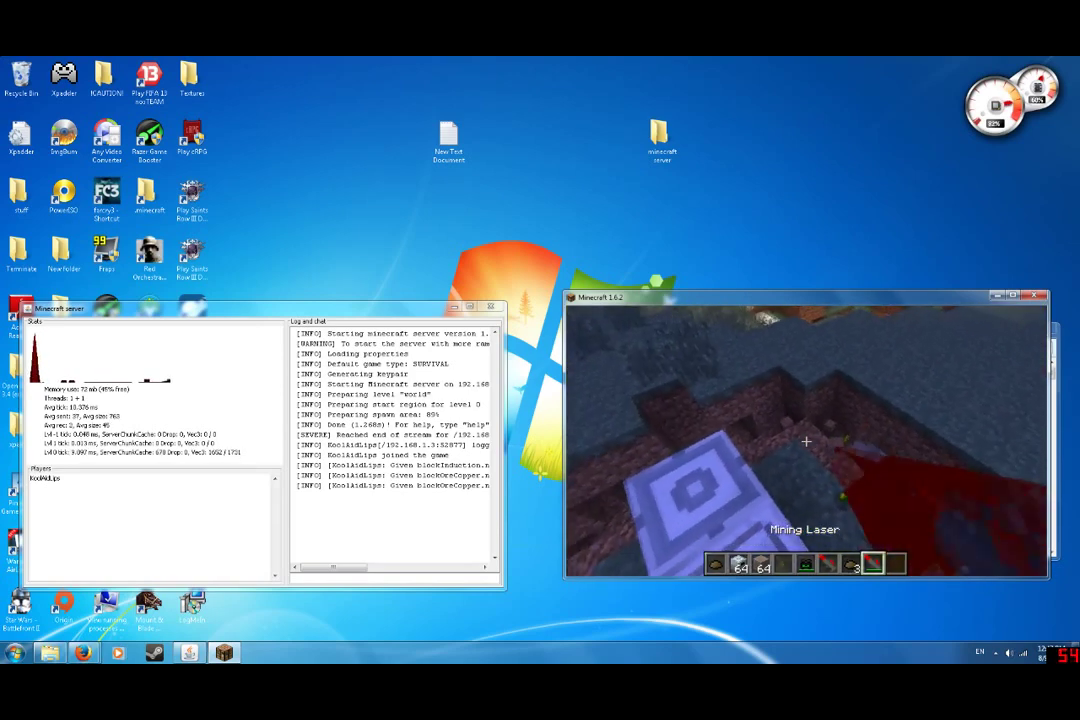
pyautogui.rightClick(806, 441)
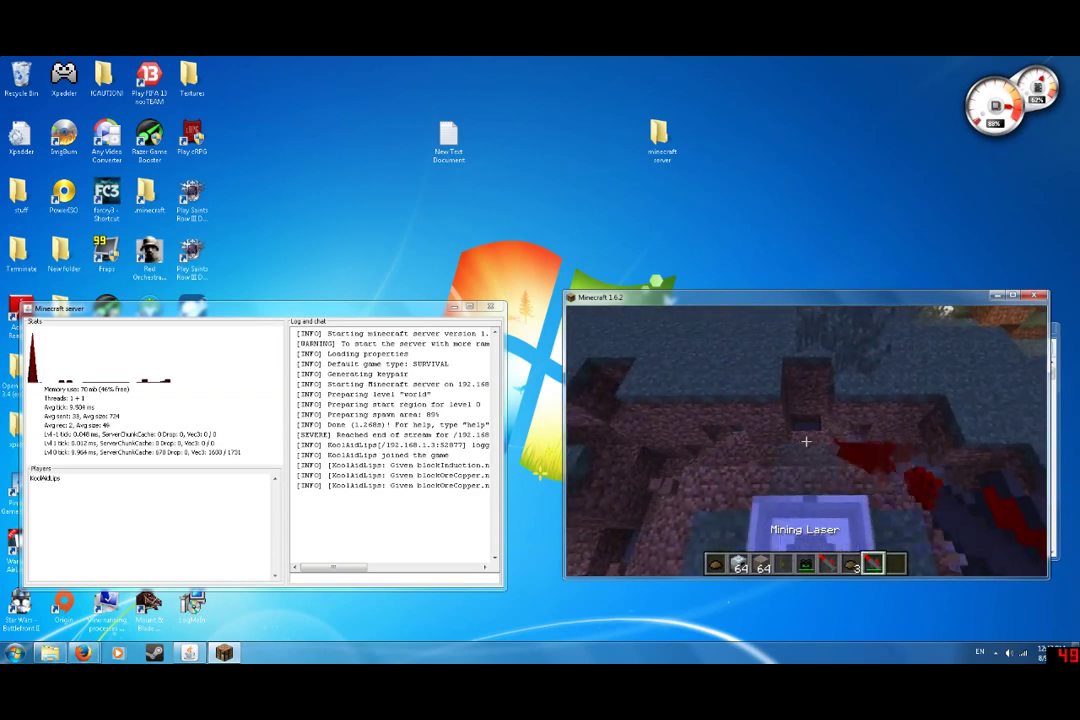
pyautogui.rightClick(806, 441)
pyautogui.rightClick(806, 441)
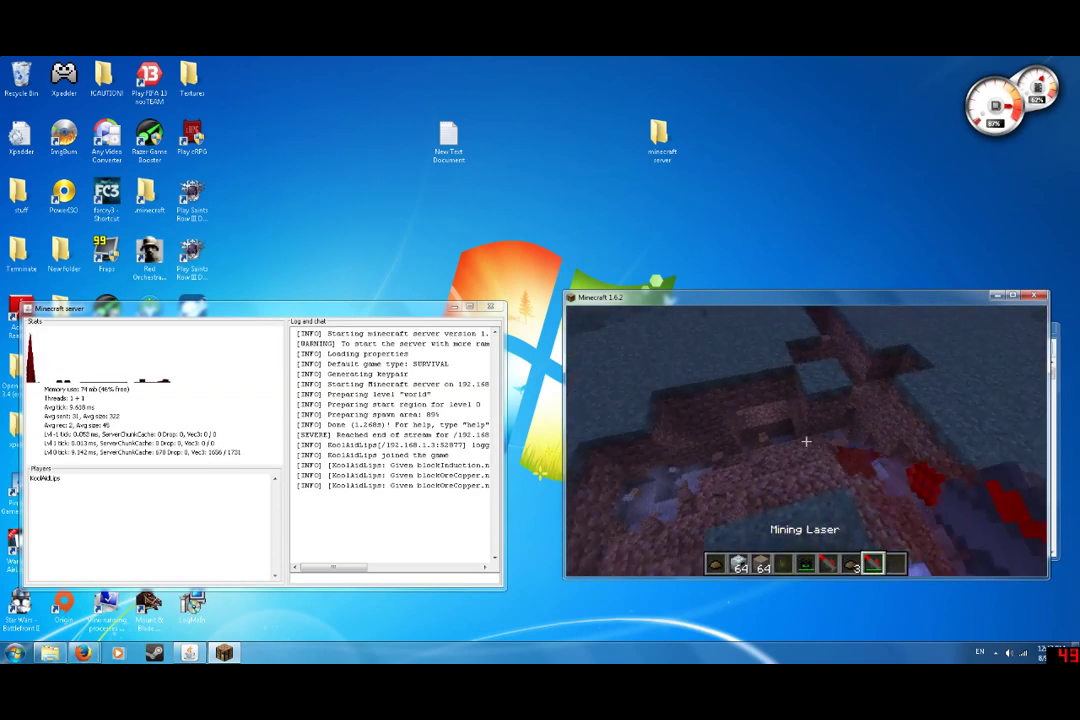
pyautogui.rightClick(806, 441)
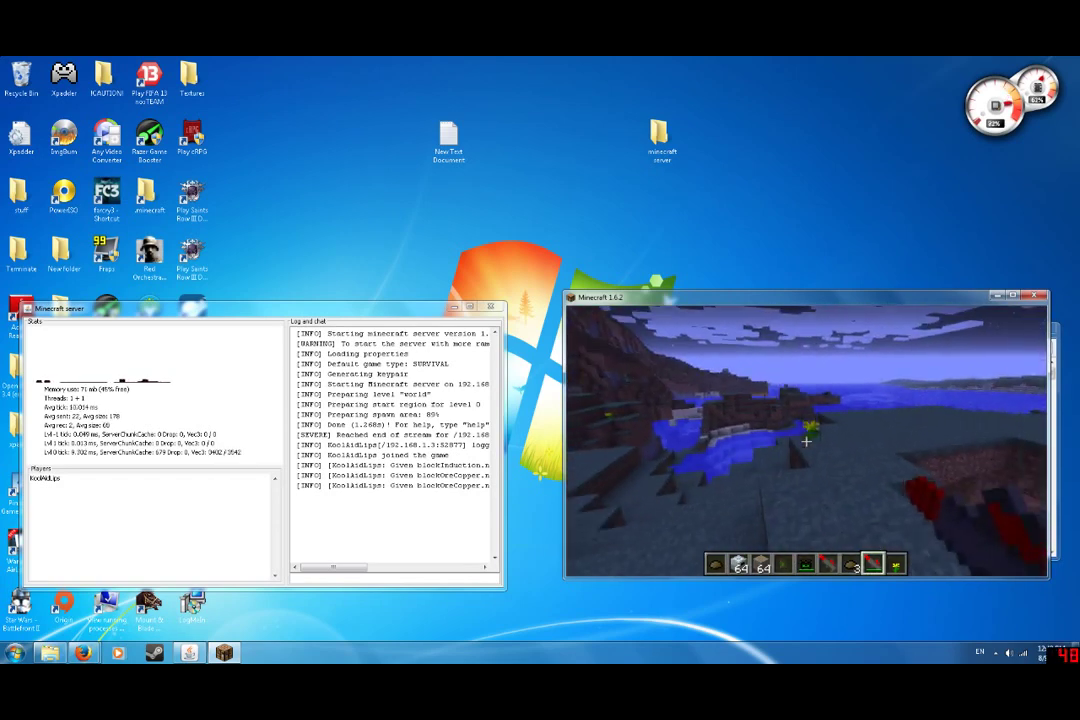
# Step: Strike the spider on the snowy ground with the Mining Laser and return to the placed machines
pyautogui.press('F5')
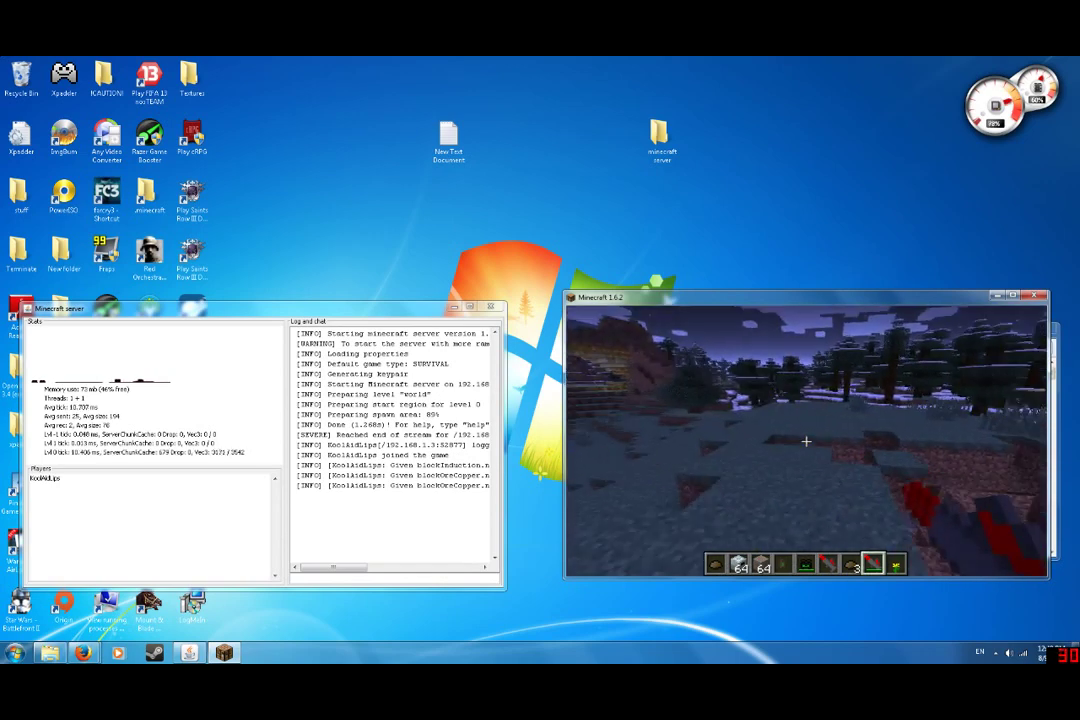
pyautogui.press('w')
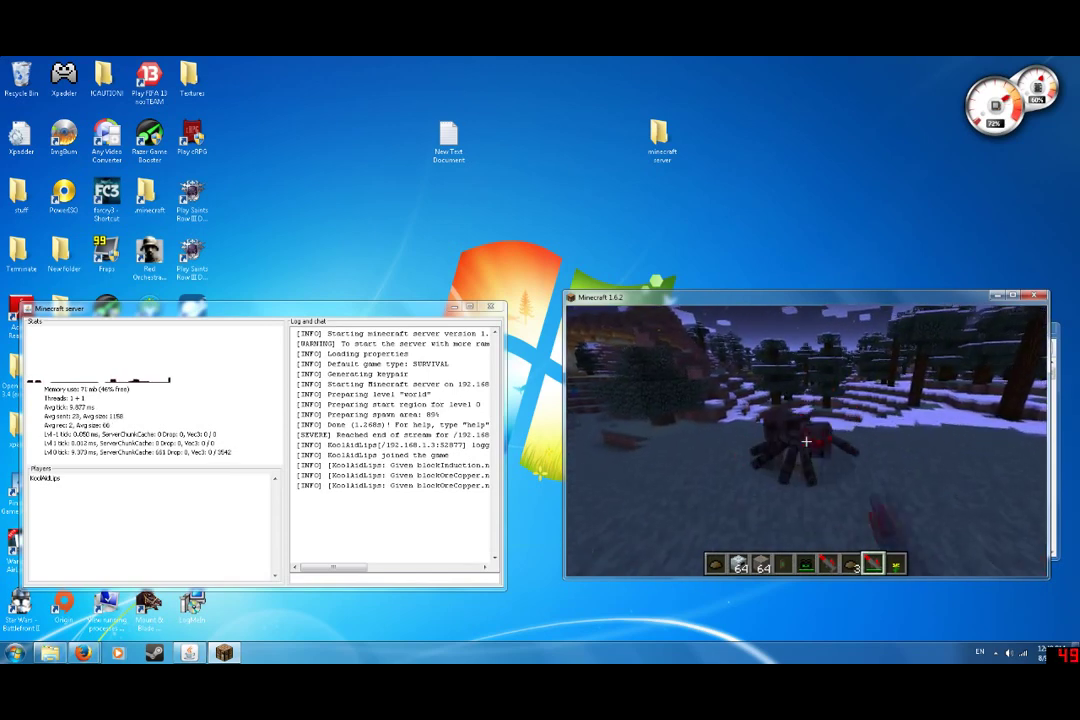
pyautogui.click(806, 441)
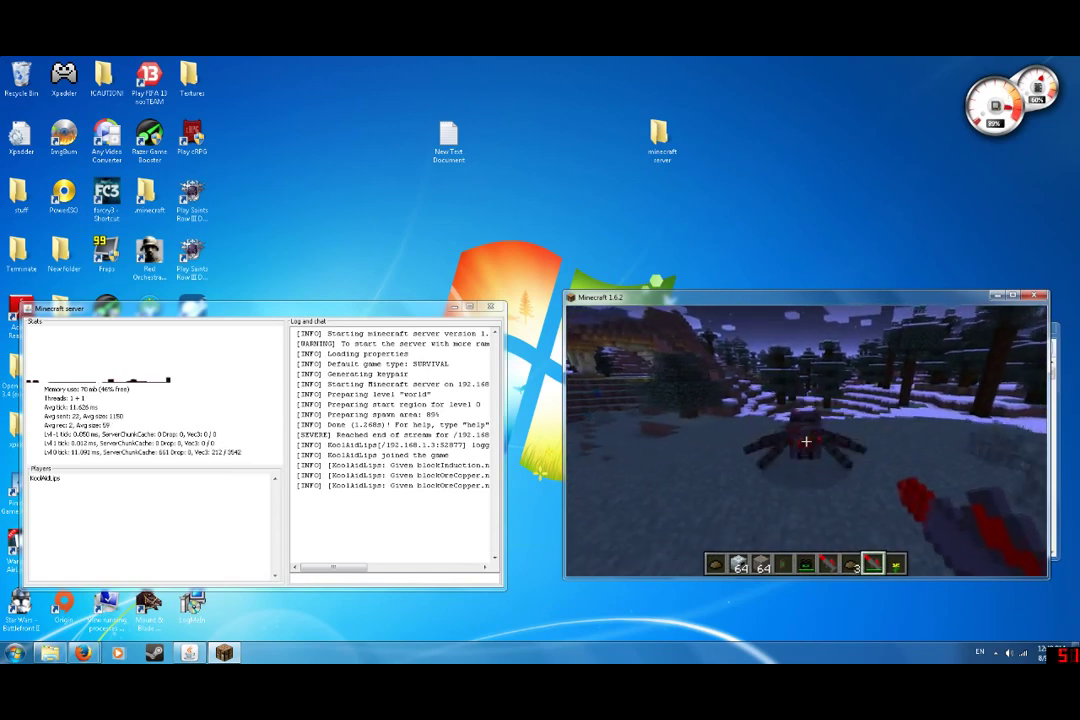
pyautogui.press('w')
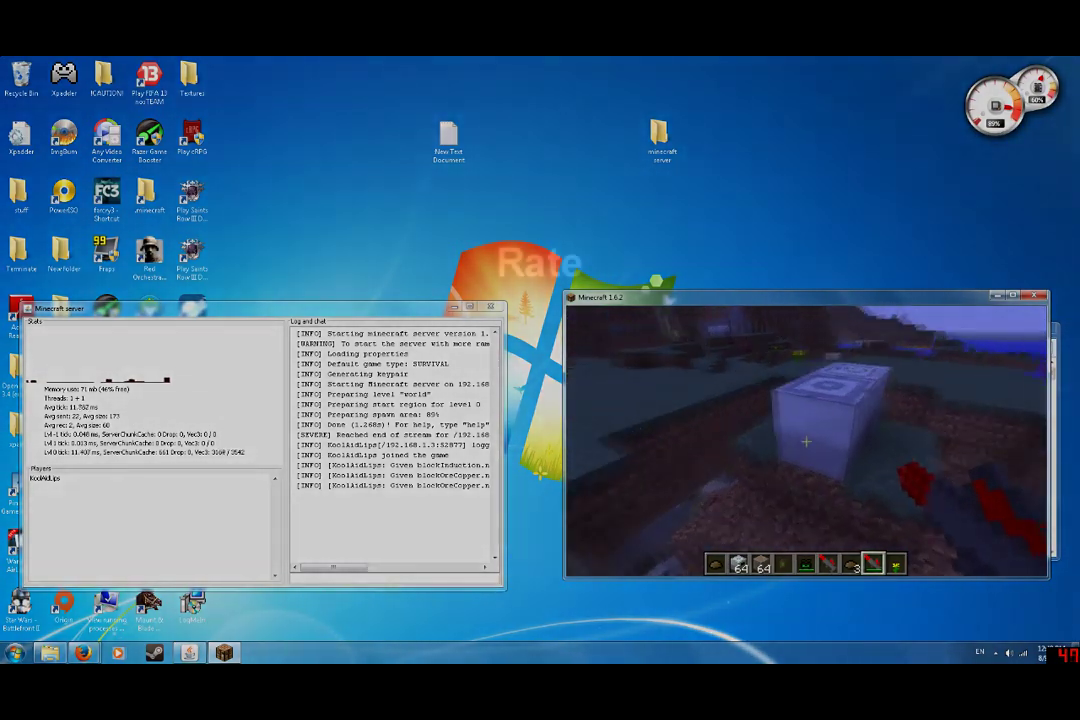